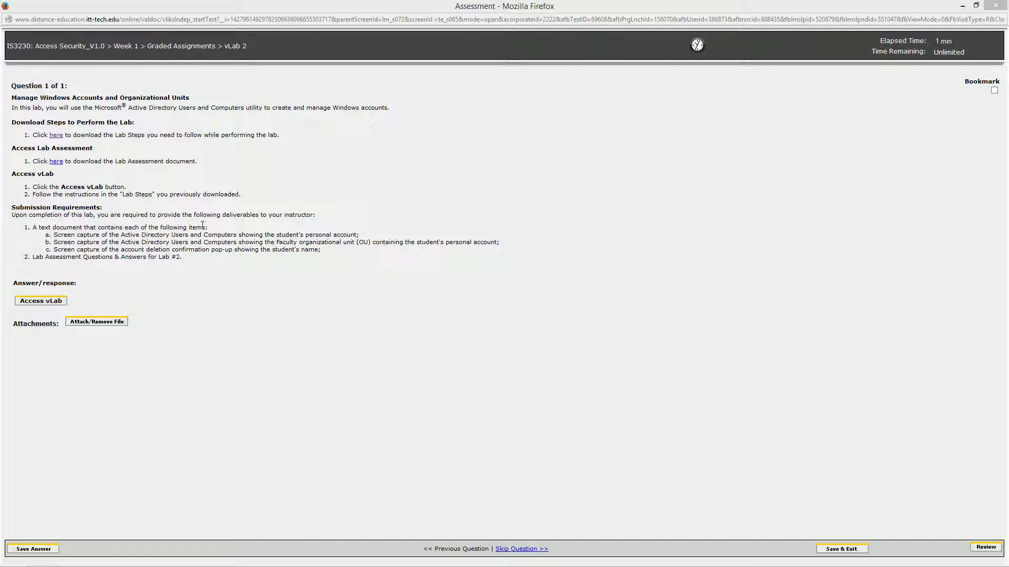
Launch the assignment's vLab from the vLab 2 assessment page with Access vLab.
click(29, 305)
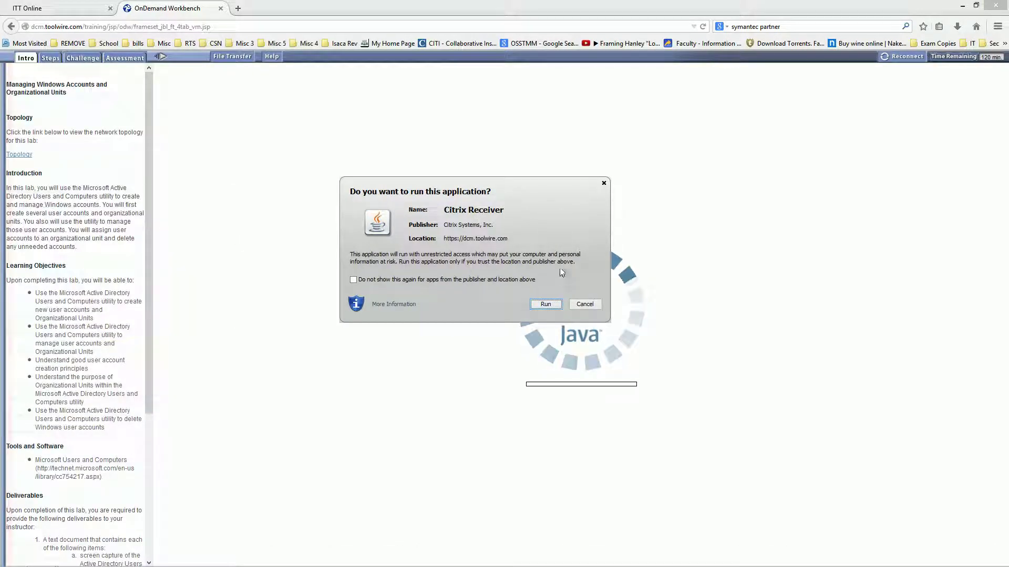
Allow the Citrix Receiver applet, then start TargetWindows01.rdp from the ISSA_VM Server Farm_RDP folder.
click(545, 305)
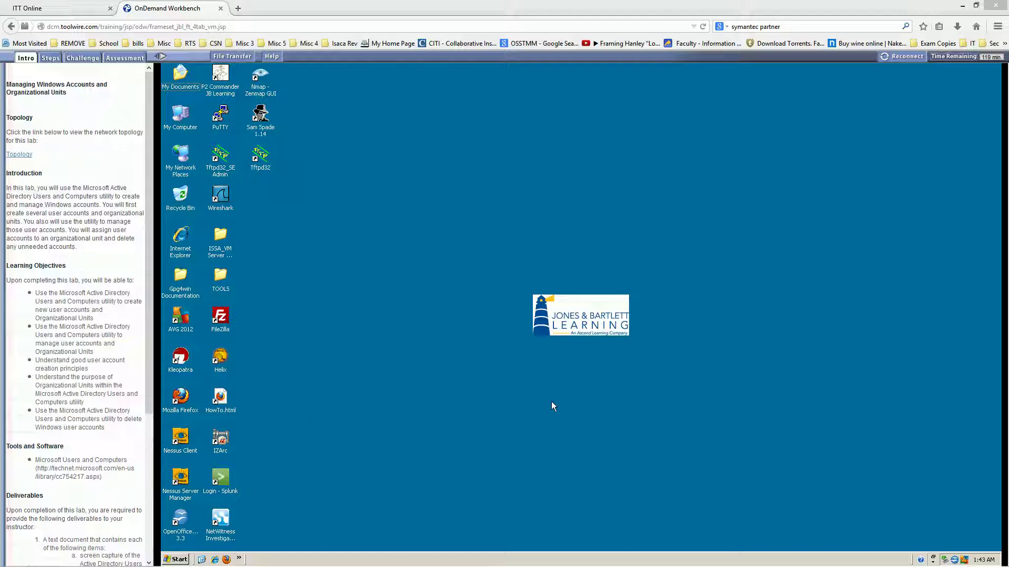
click(220, 235)
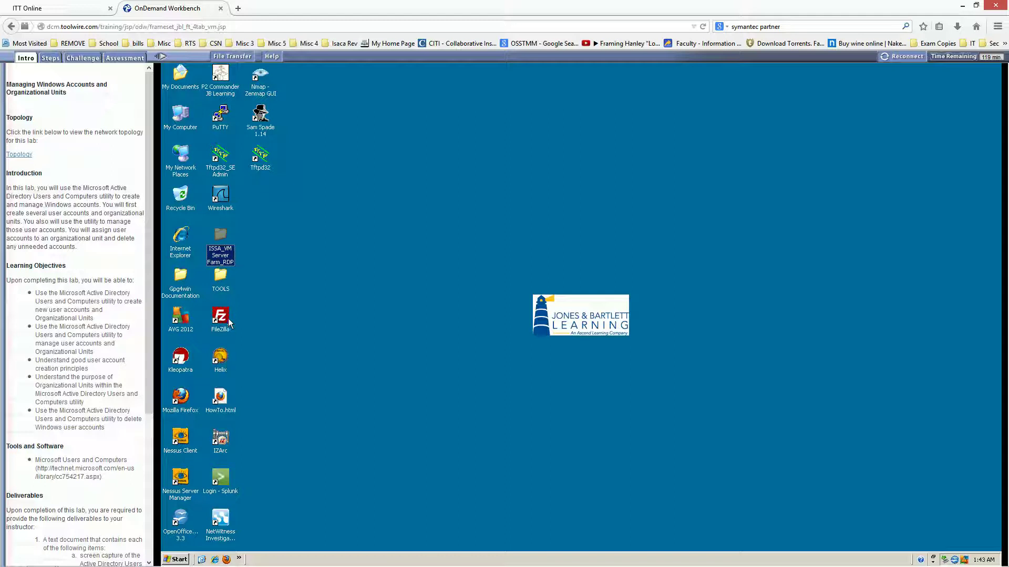
key(Return)
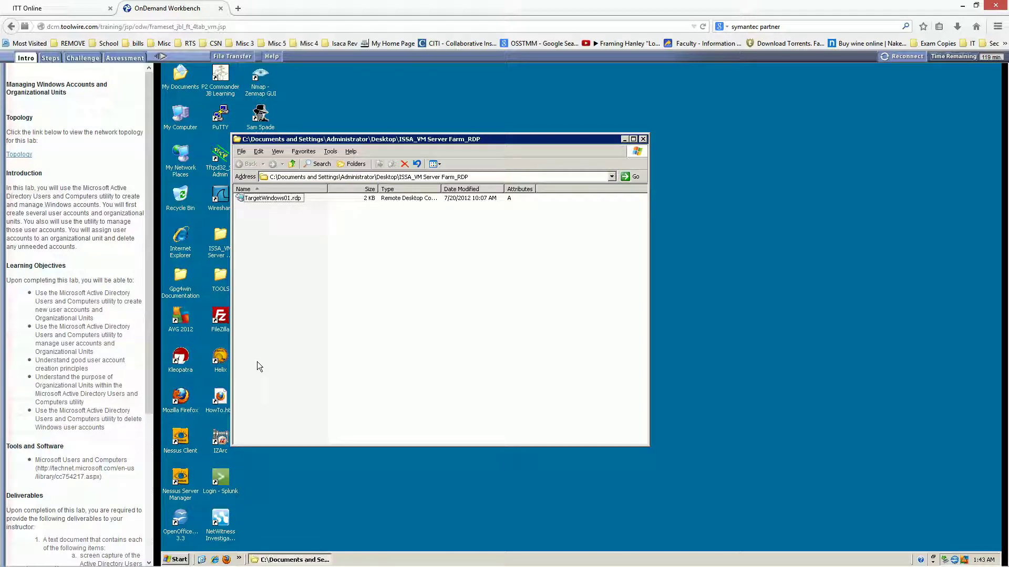
double_click(269, 199)
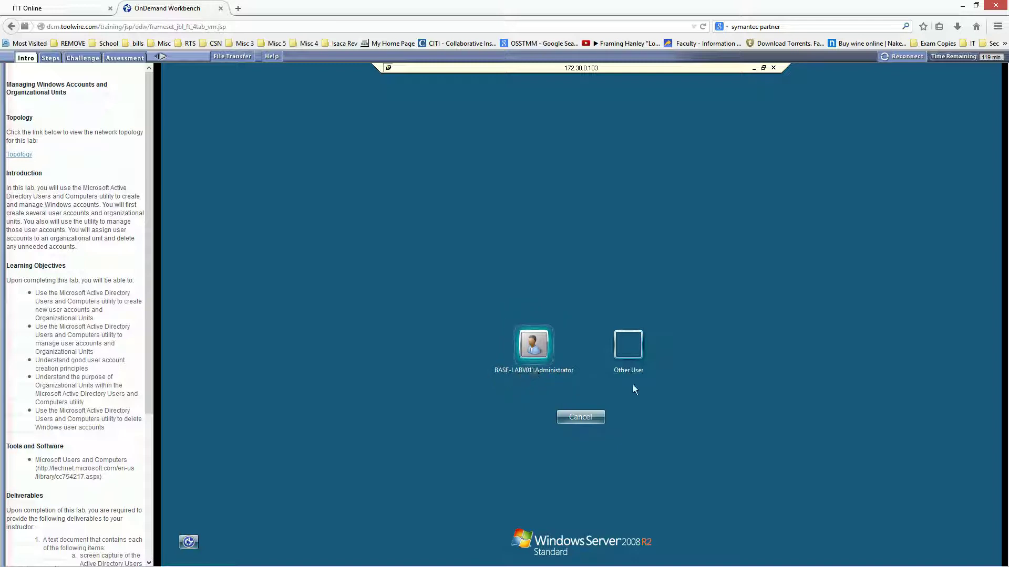
Log on as Other User corp\administrator with the account password.
click(639, 348)
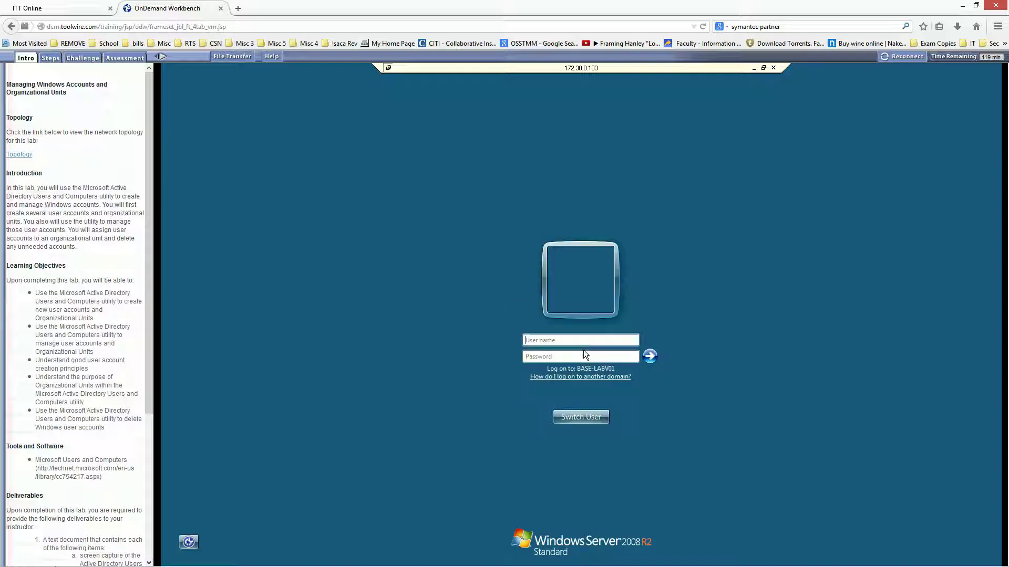
text(corp\)
text(administra)
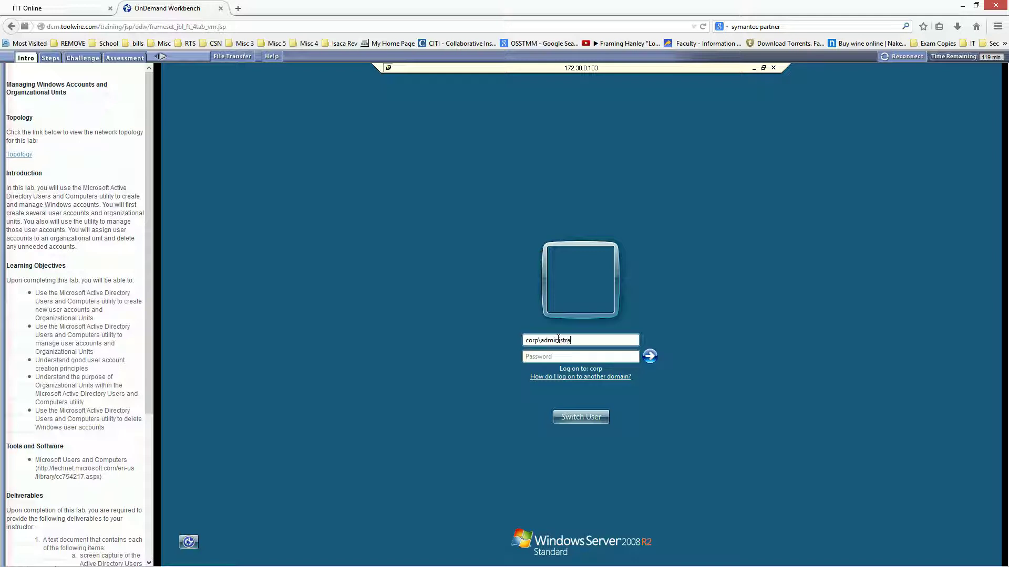
text(tor)
click(545, 354)
key(Caps_Lock)
text(••)
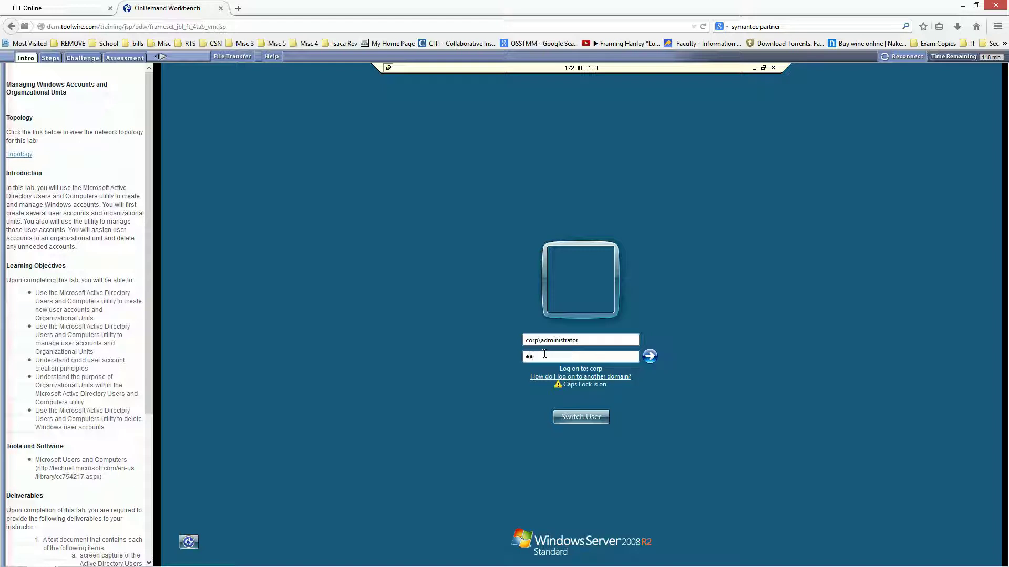
text(••••••)
key(Caps_Lock)
text(•••••••)
key(Return)
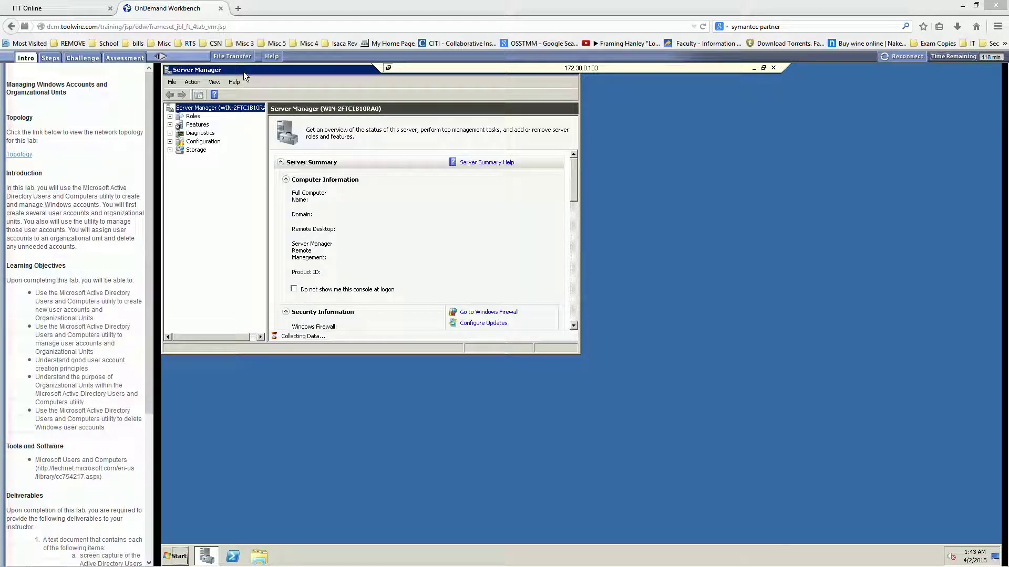
Close the Server Manager window.
drag(251, 71, 361, 135)
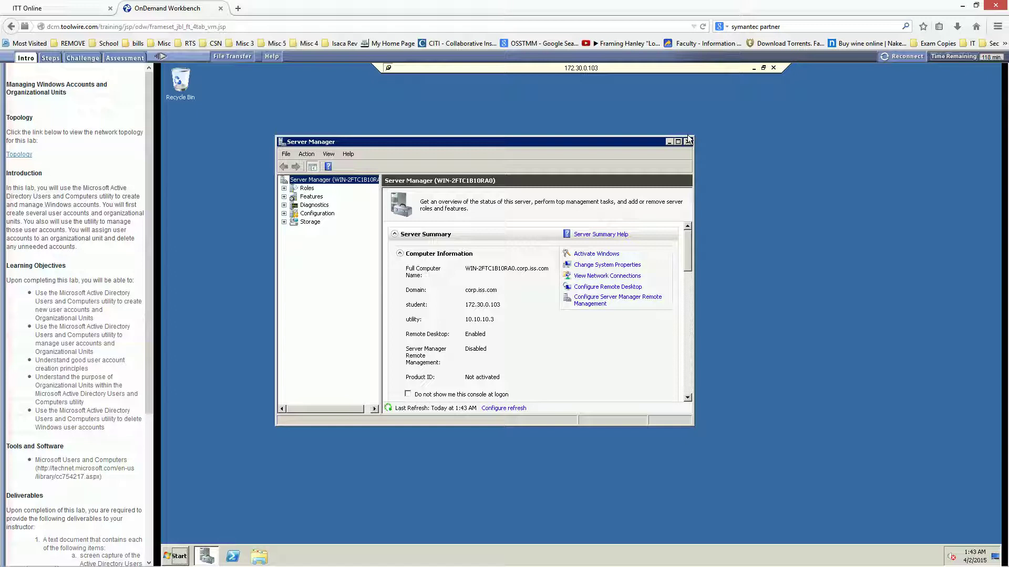
click(688, 135)
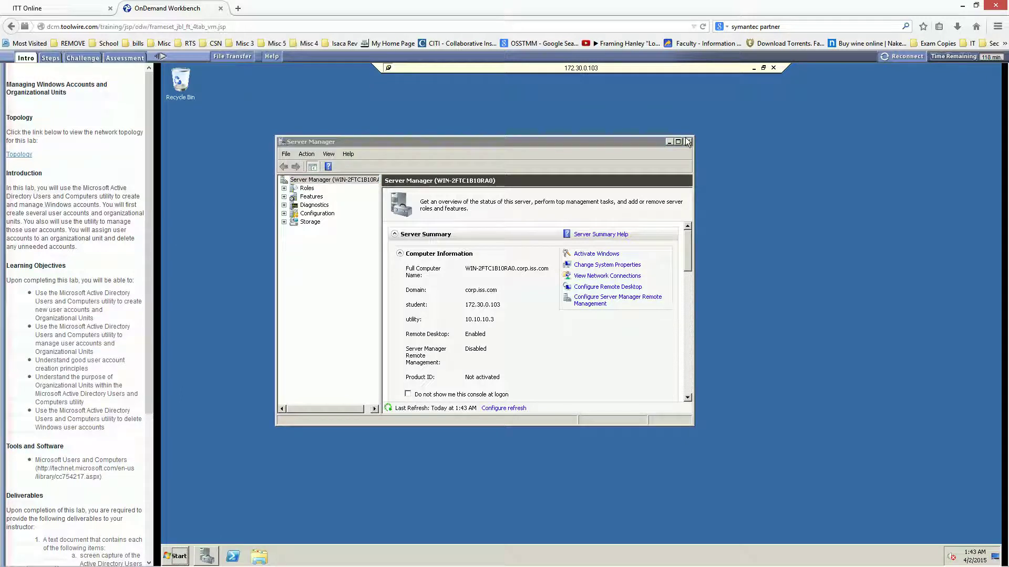
click(687, 141)
click(688, 142)
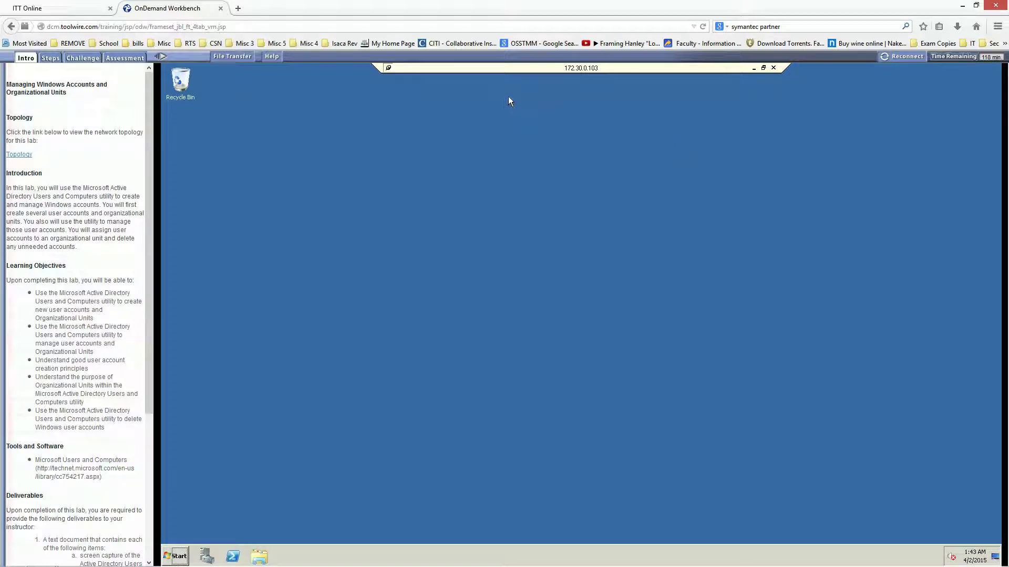
Launch Active Directory Users and Computers from the Start menu's Administrative Tools.
click(181, 558)
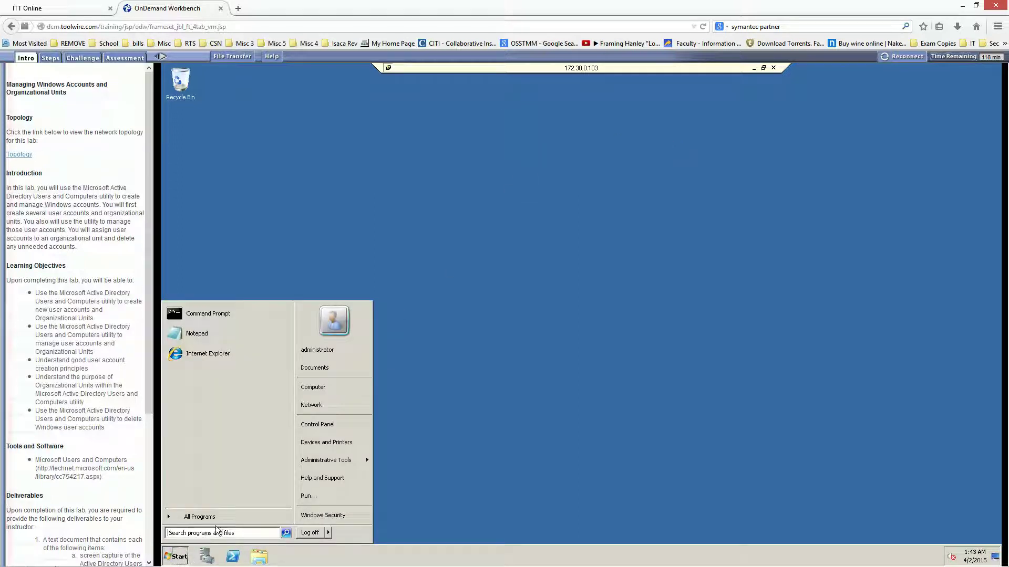
mouse_move(327, 461)
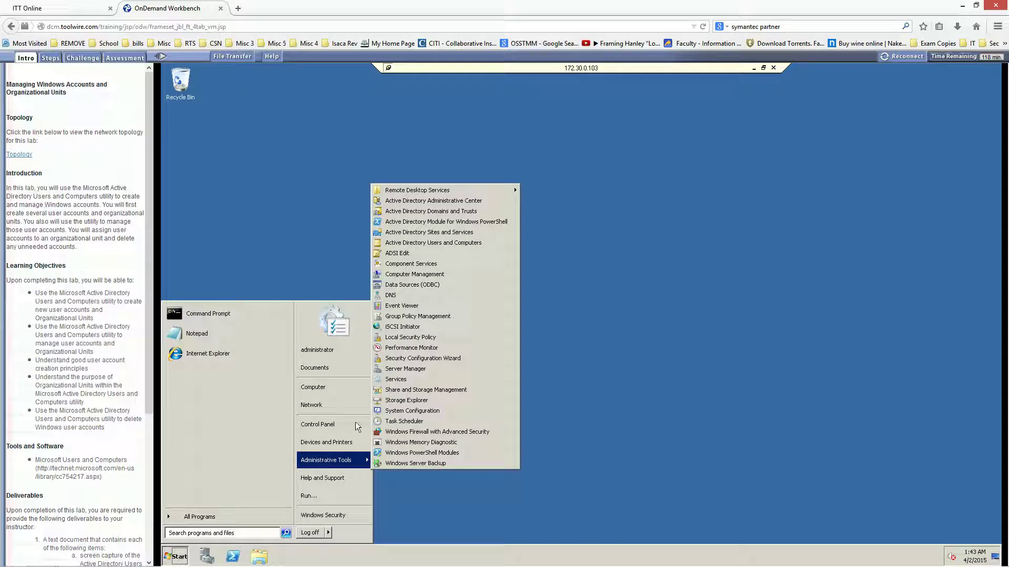
click(424, 242)
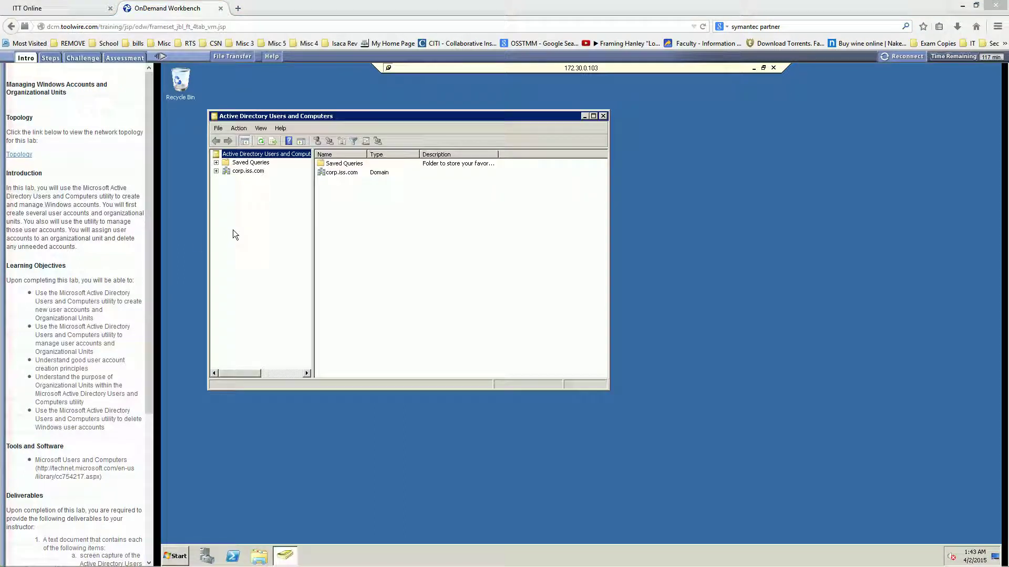
Expand corp.iss.com and show the Users container's accounts and groups.
click(238, 171)
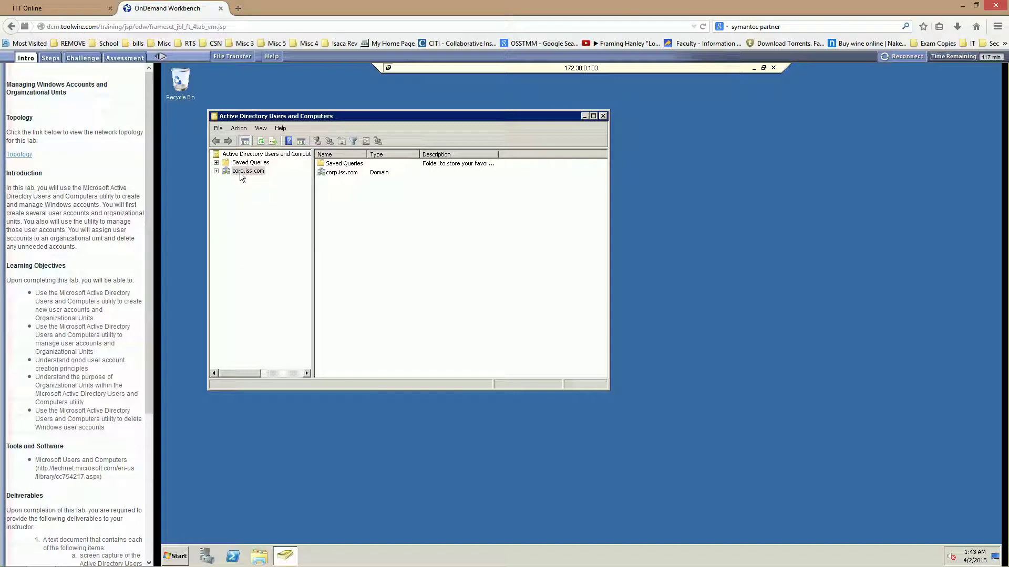
click(216, 171)
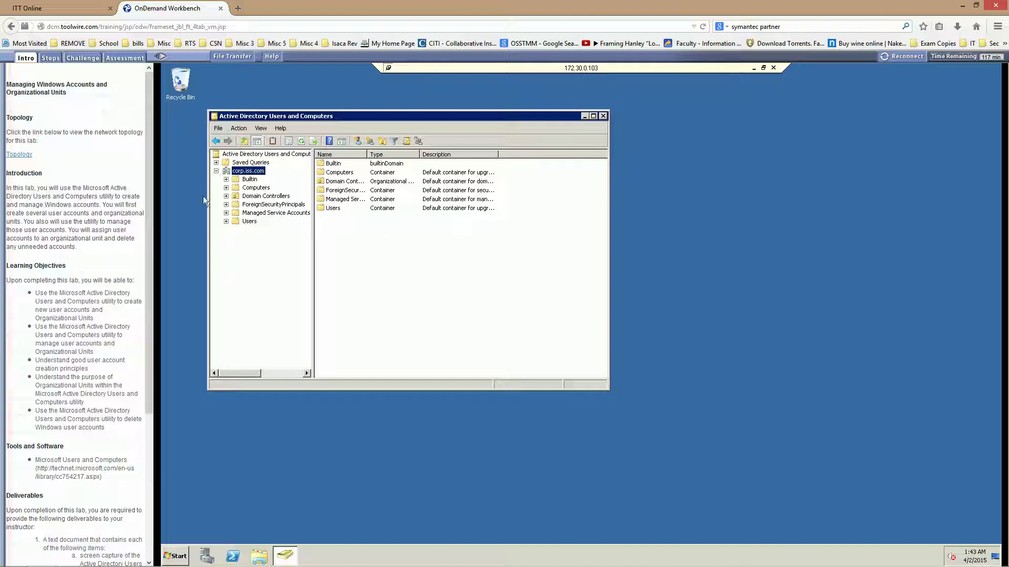
click(249, 221)
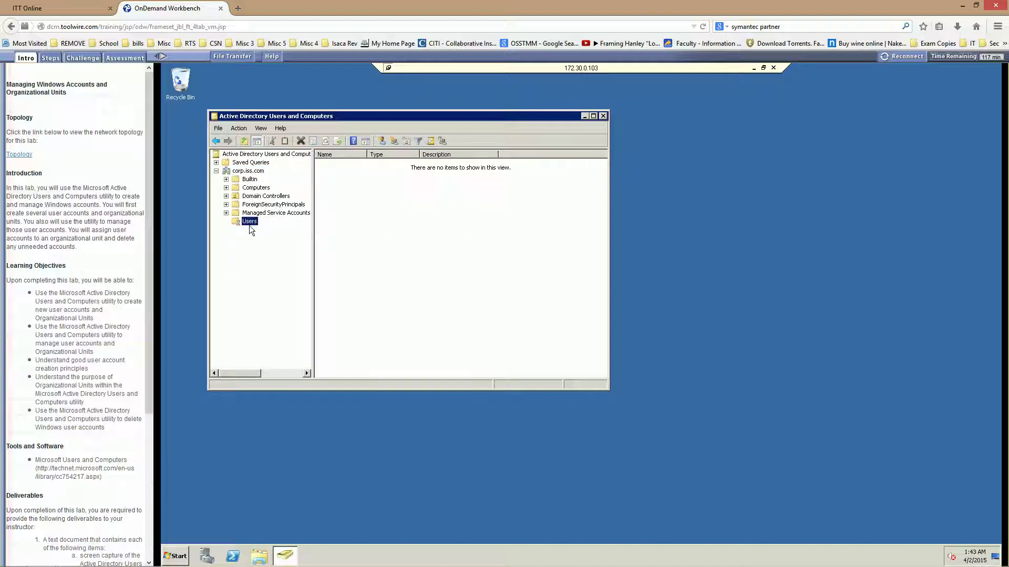
click(370, 328)
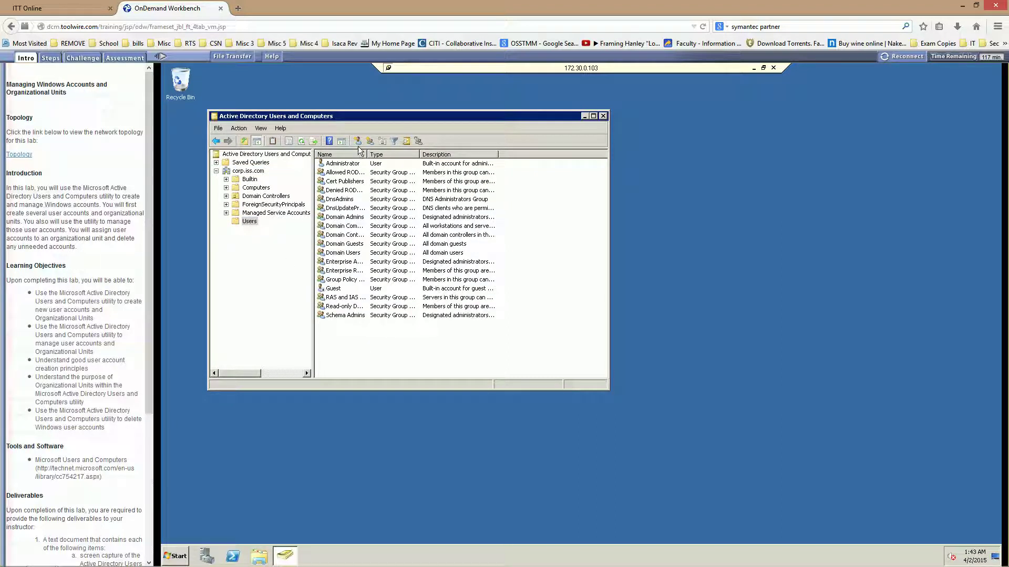
Start a new user in the Users container from the toolbar.
right_click(330, 341)
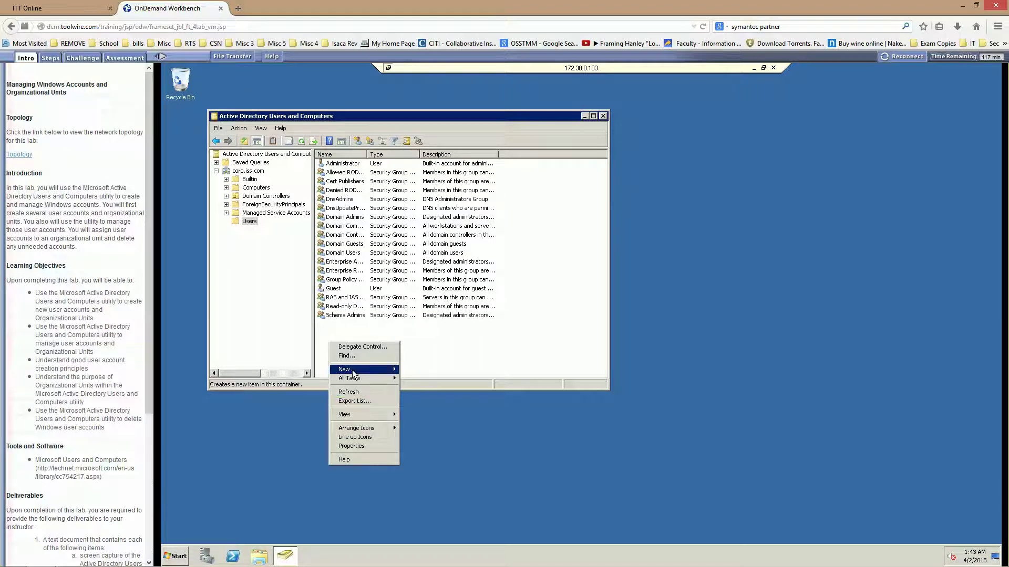
mouse_move(355, 375)
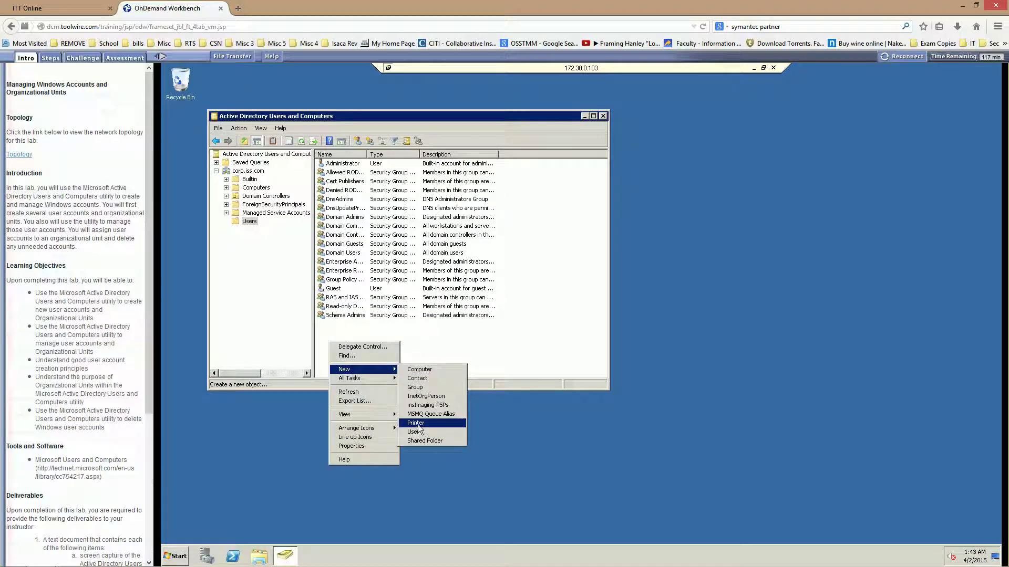
click(473, 357)
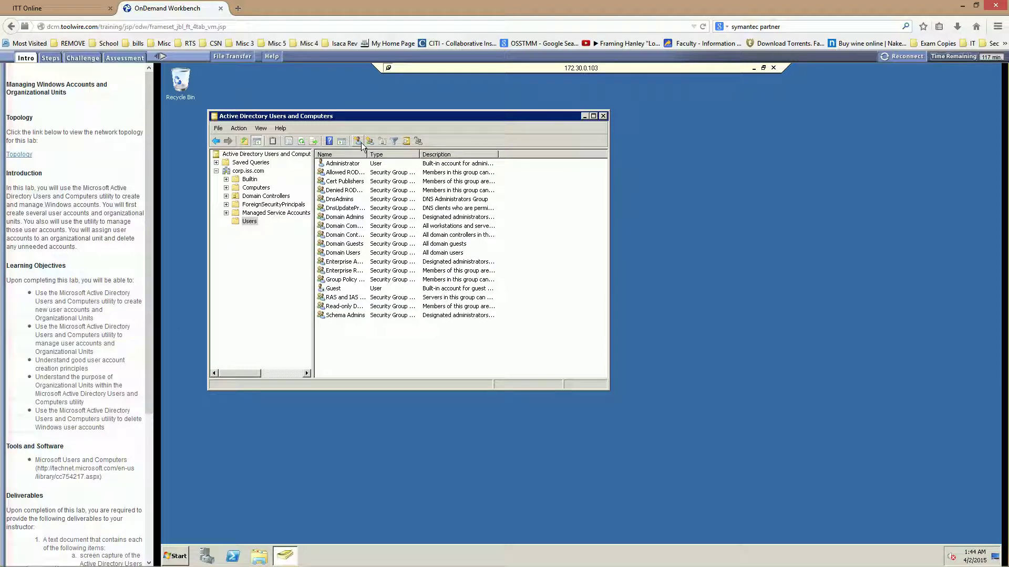
click(358, 142)
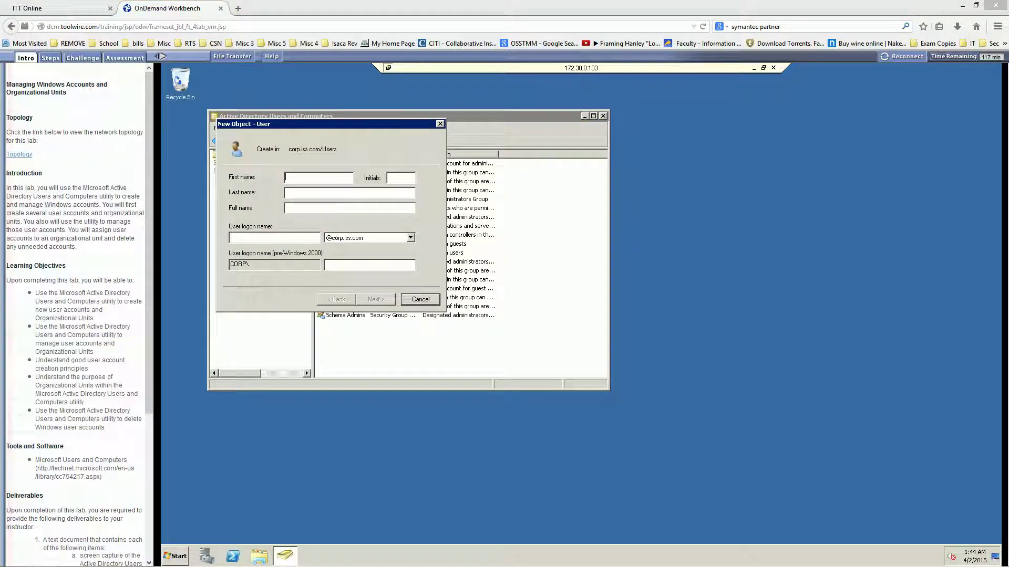
Fill in the user's first name, capitalized last name and logon name, then continue to passwords.
click(293, 177)
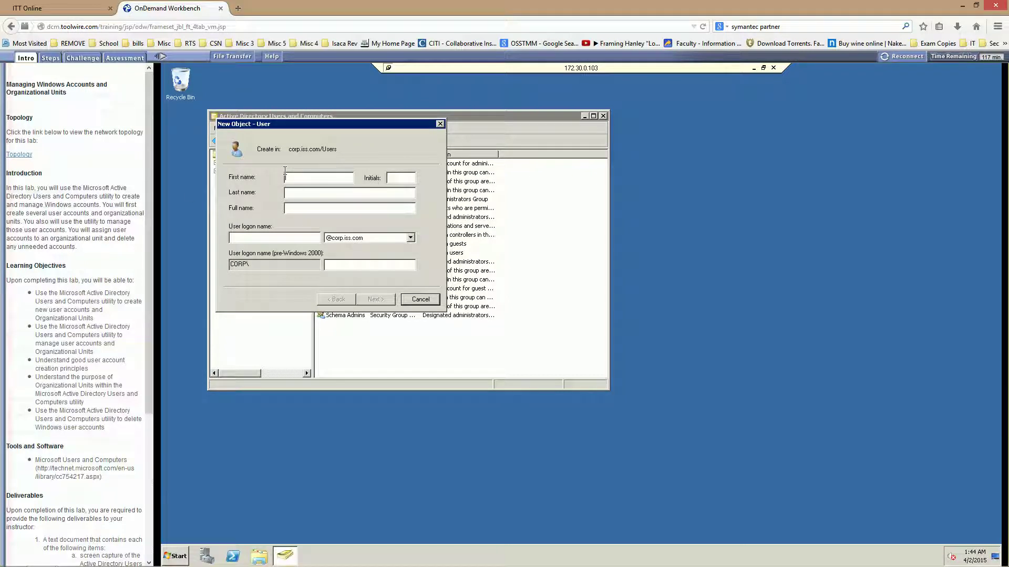
text(msa)
key(BackSpace)
key(BackSpace)
key(BackSpace)
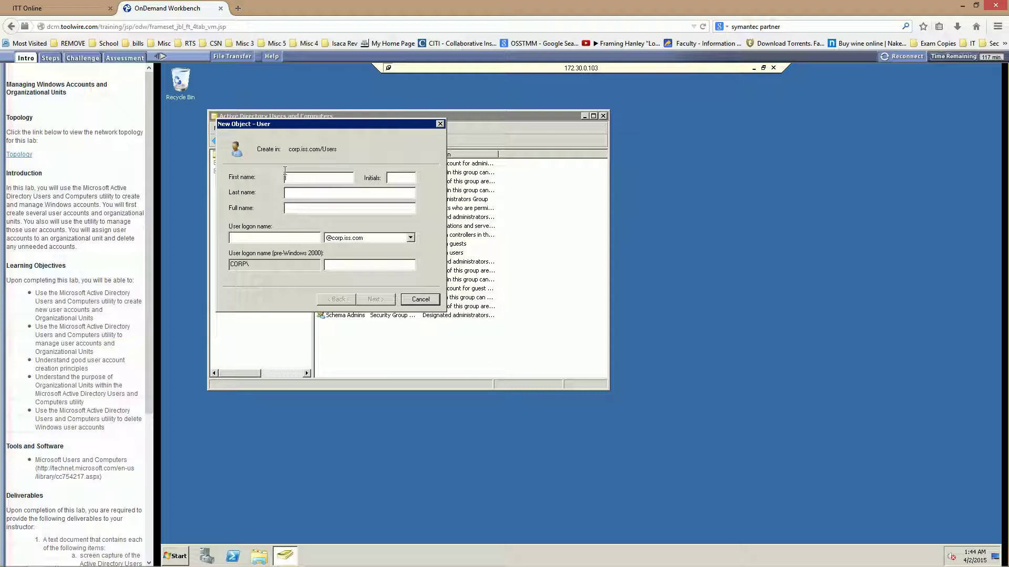
click(320, 189)
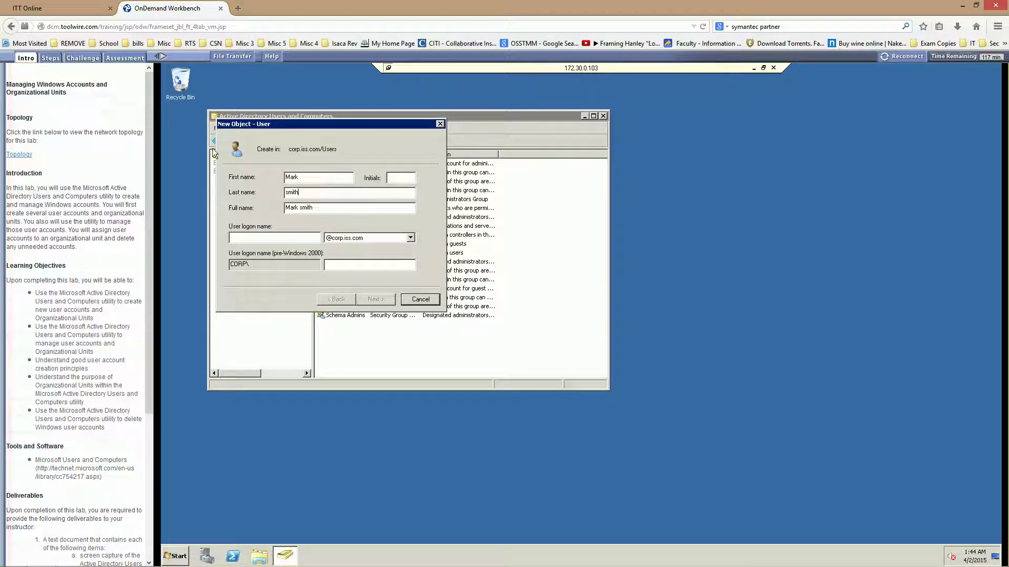
drag(289, 194, 284, 193)
text(S)
click(269, 237)
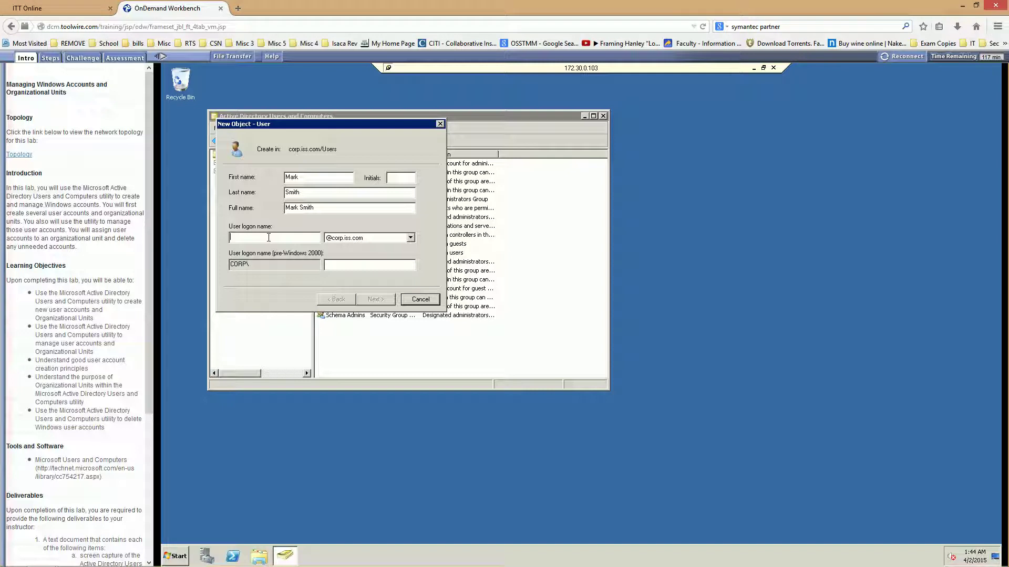
text(mark)
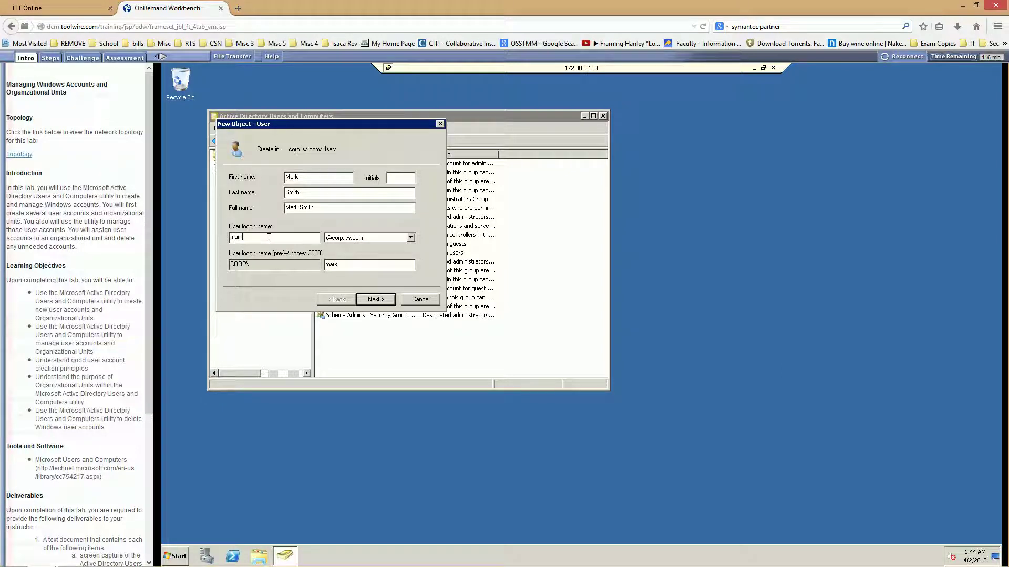
text(s)
click(375, 299)
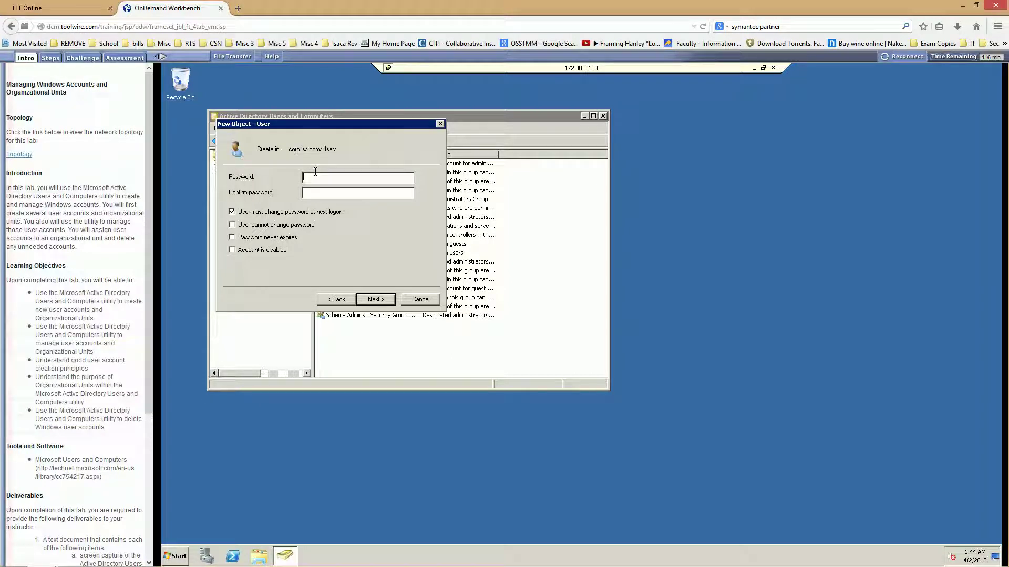
Enter matching password and confirmation, turn off change-at-next-logon, and continue to the summary.
key(Caps_Lock)
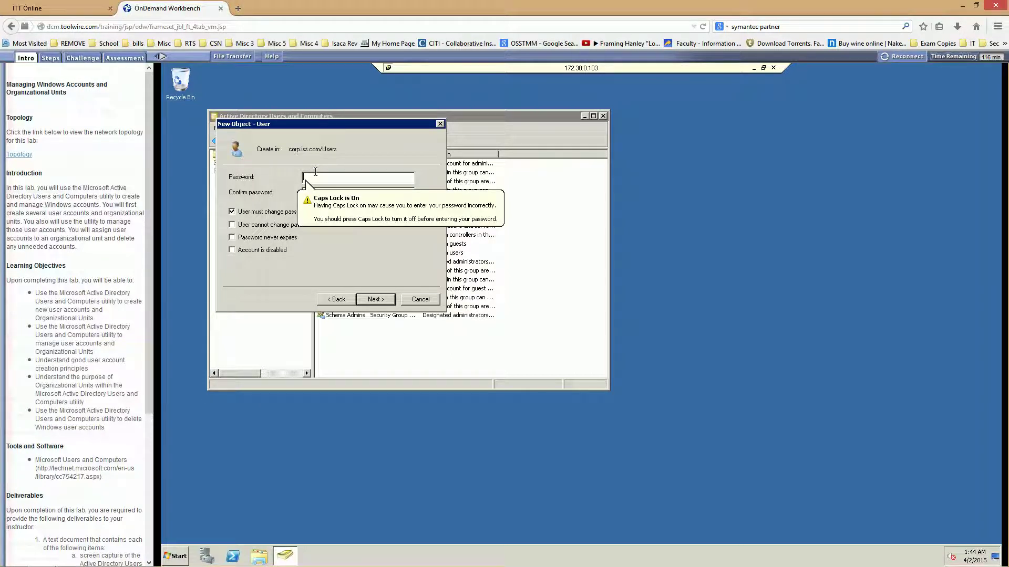
text(Passwo)
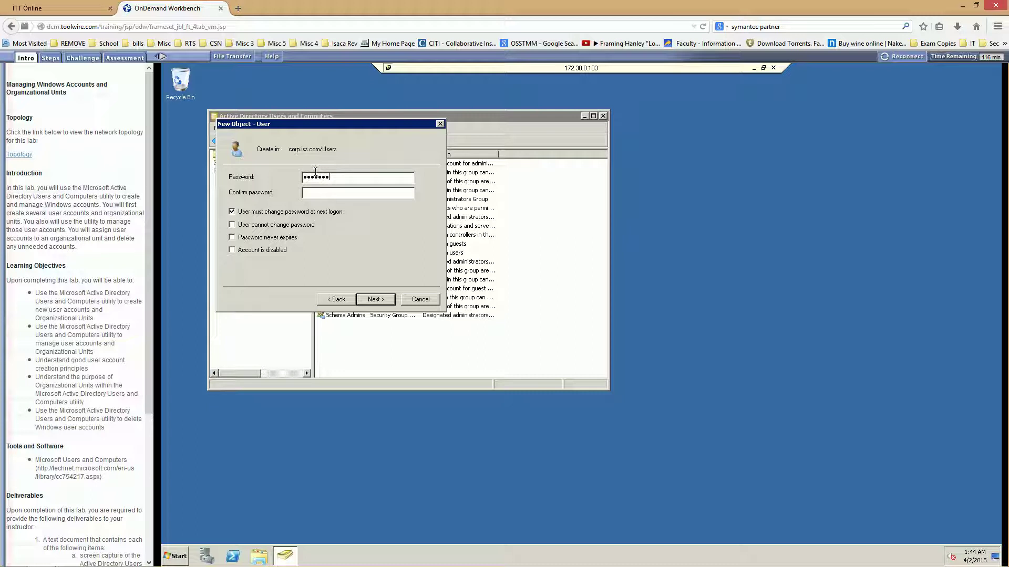
text(rd12345)
key(Caps_Lock)
text(Pas•••••••••45)
click(232, 212)
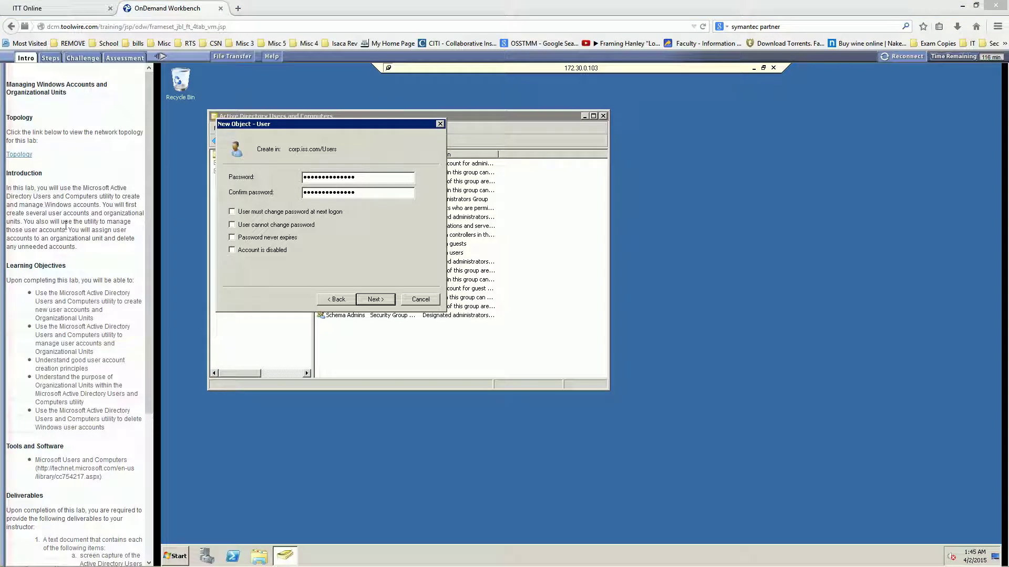
click(372, 299)
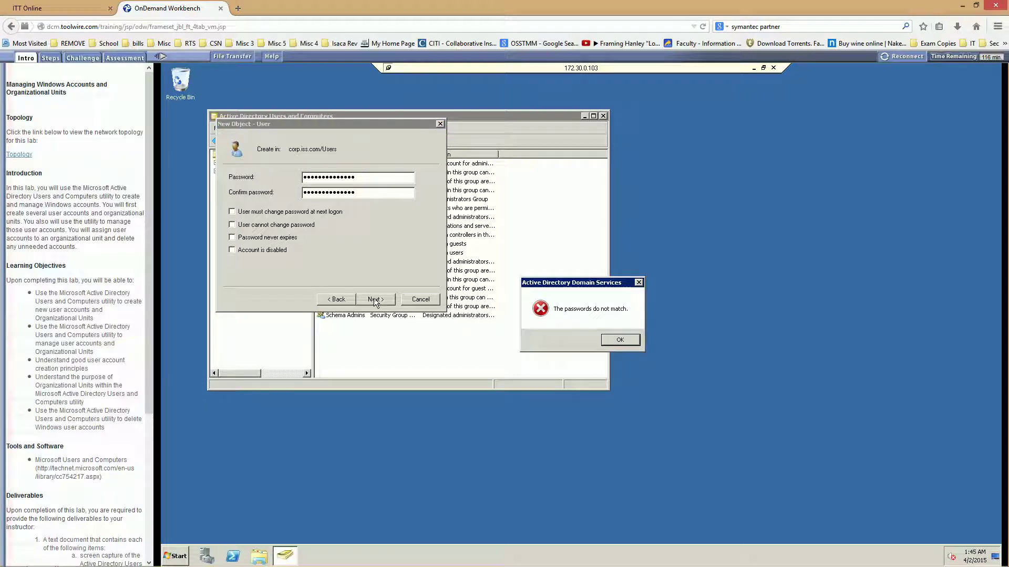
click(617, 340)
text(******)
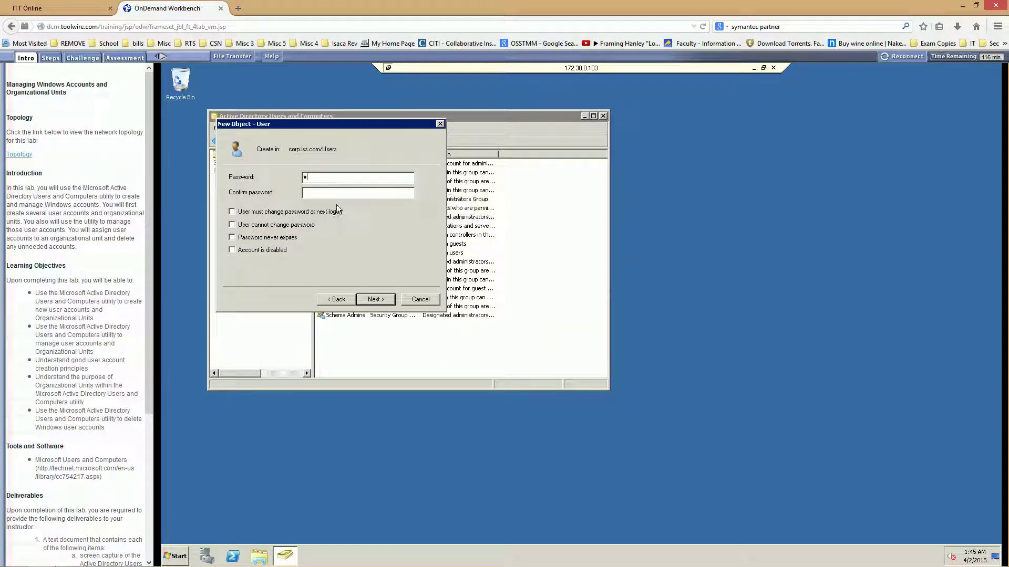
text(*)
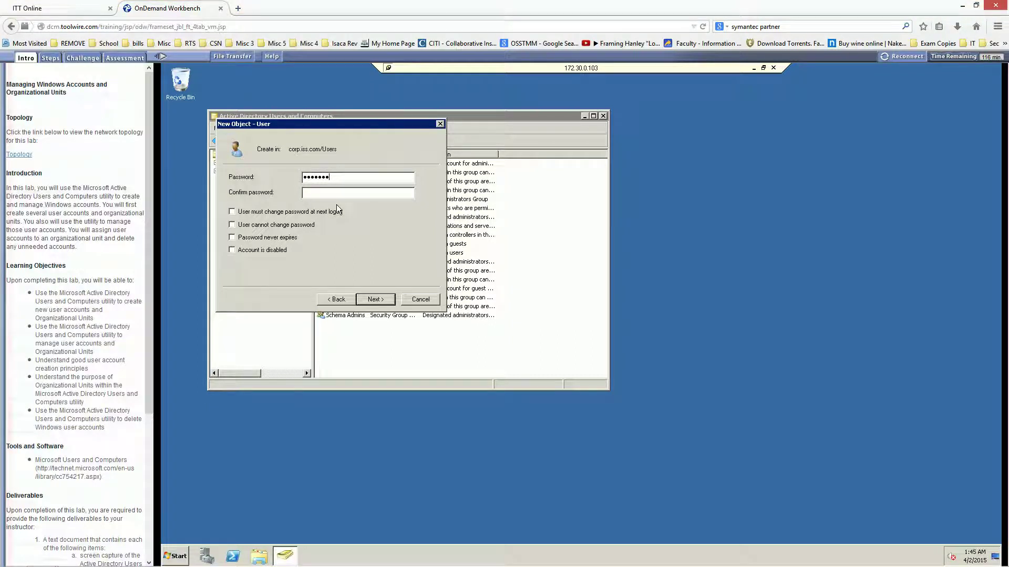
text(*********************)
click(371, 301)
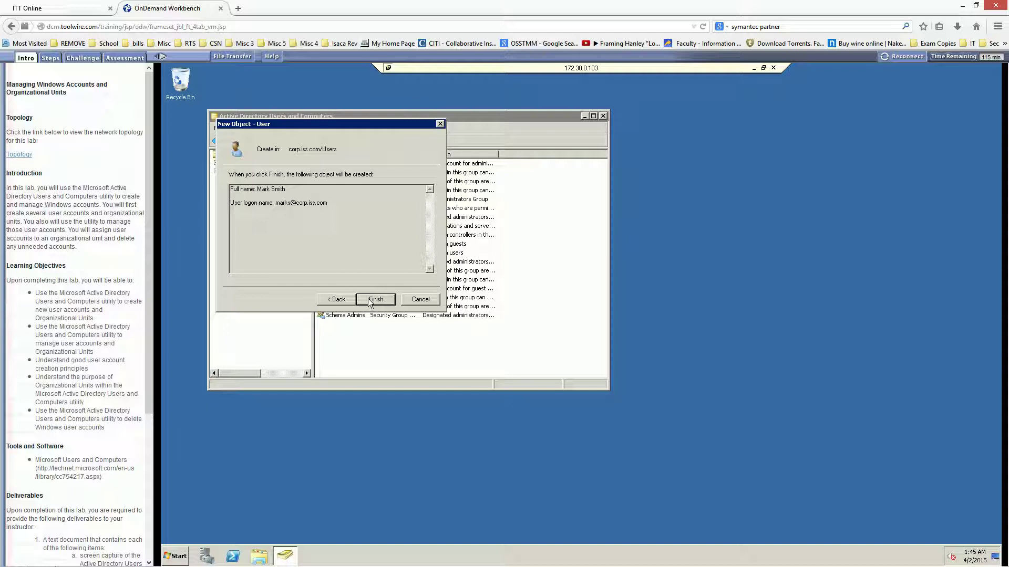
Finish creating the account and drag the lab instructions PDF into view.
click(369, 303)
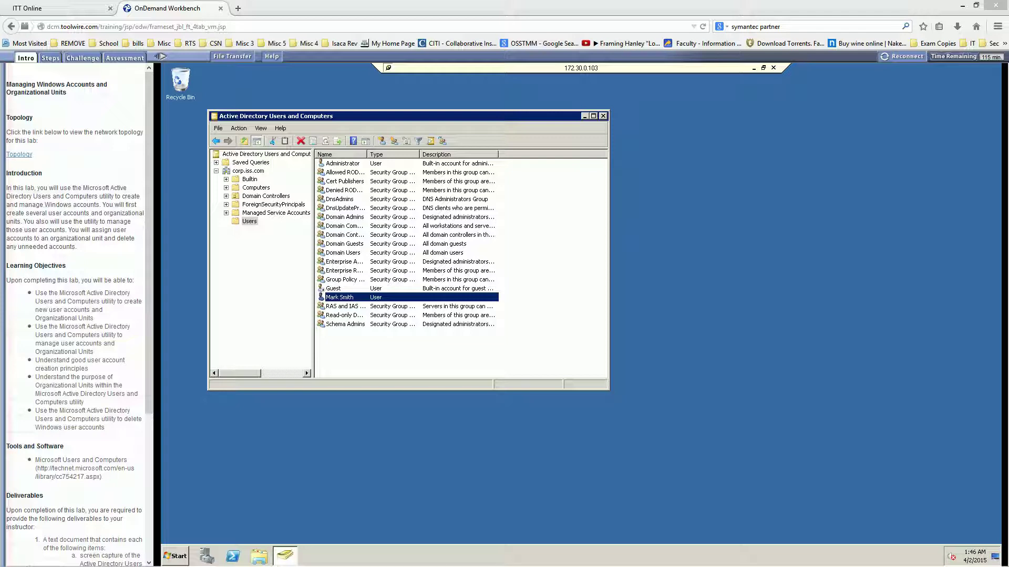
drag(0, 195, 441, 1)
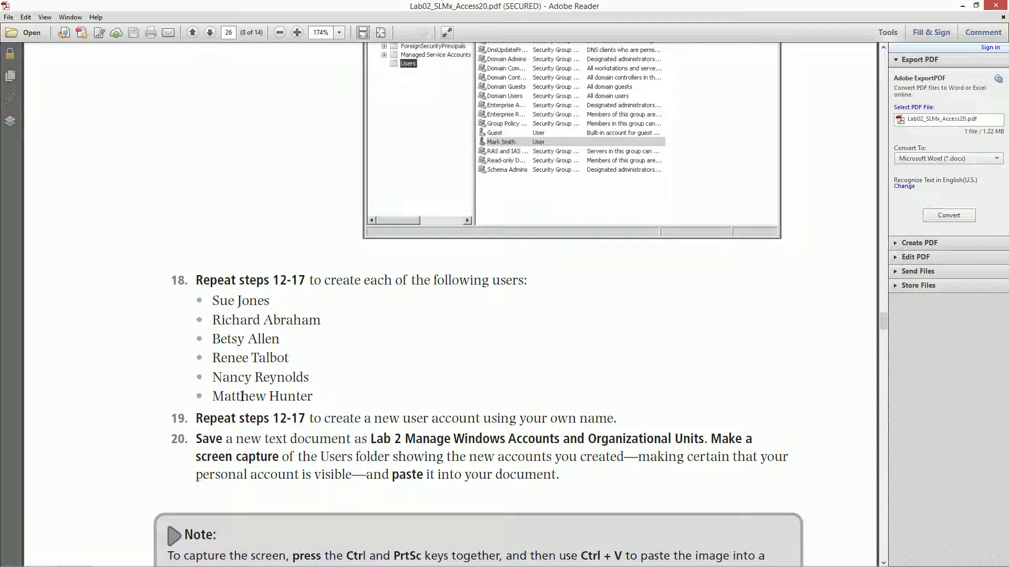
Switch away from the instructions and clear the selection in the Users list.
key(alt+Tab)
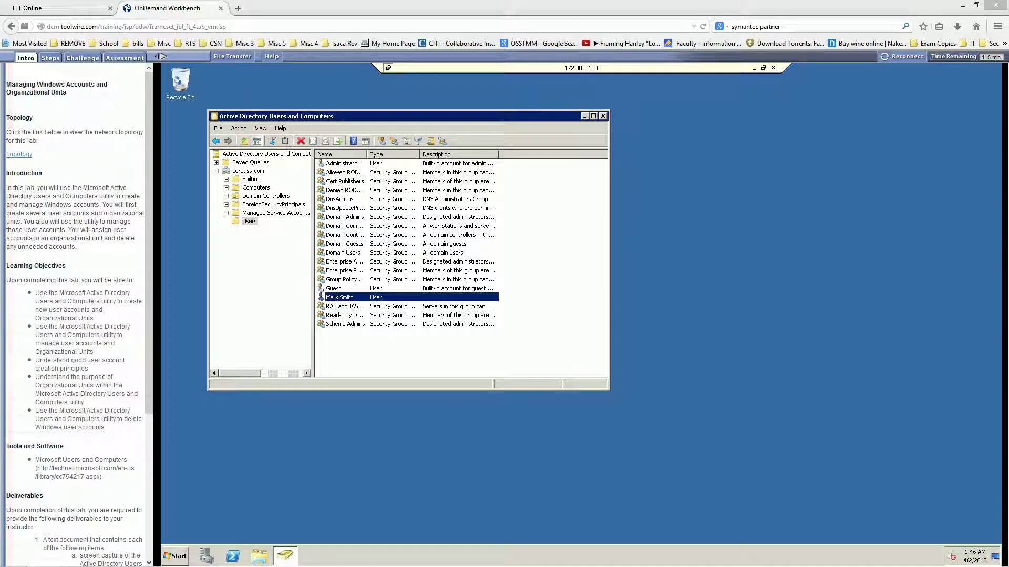
click(383, 351)
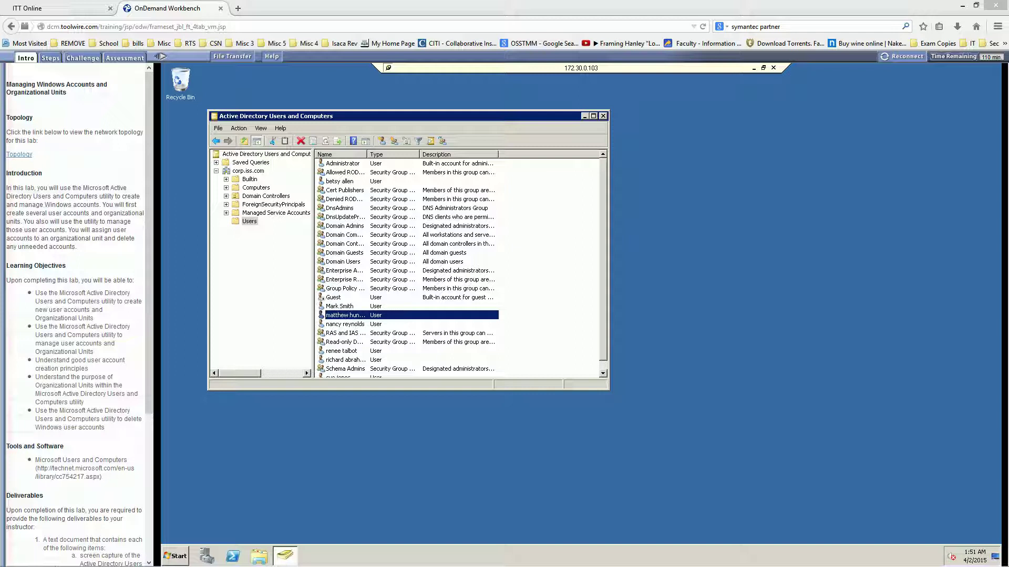
Check a newly created account, then show the corp.iss.com domain's top-level containers.
click(350, 324)
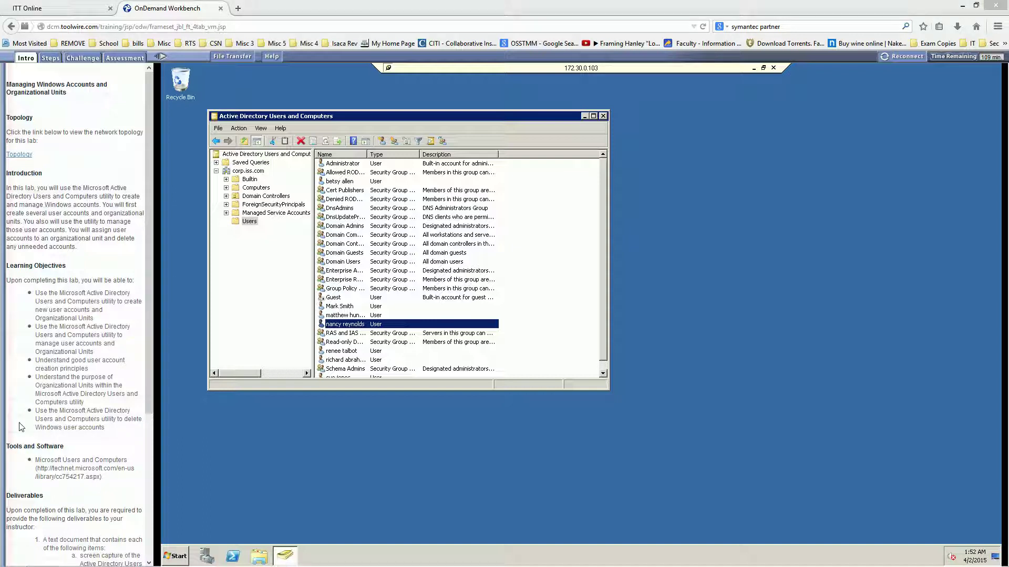
click(247, 171)
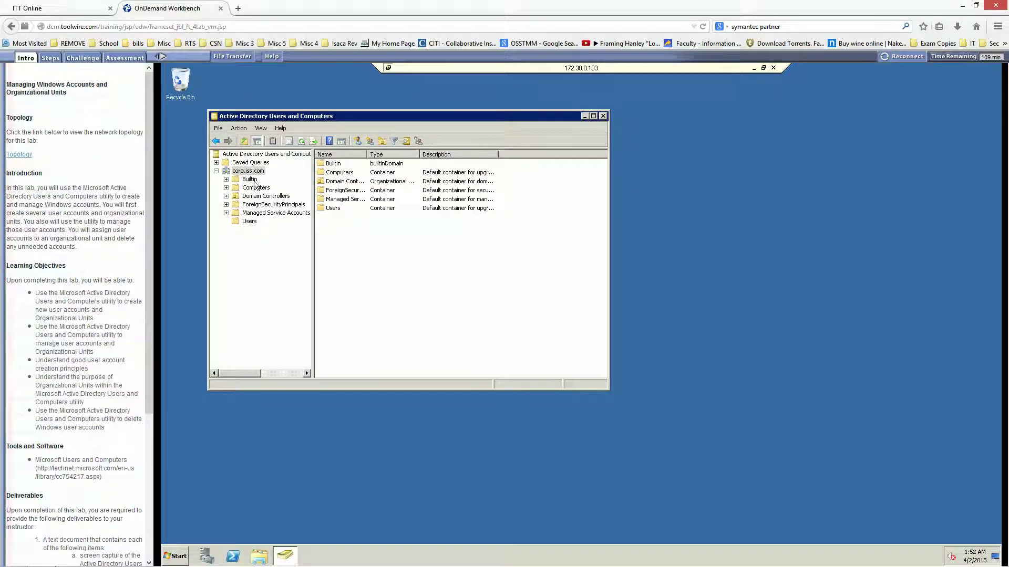
Add an organizational unit named 'students' at the root of corp.iss.com.
right_click(378, 254)
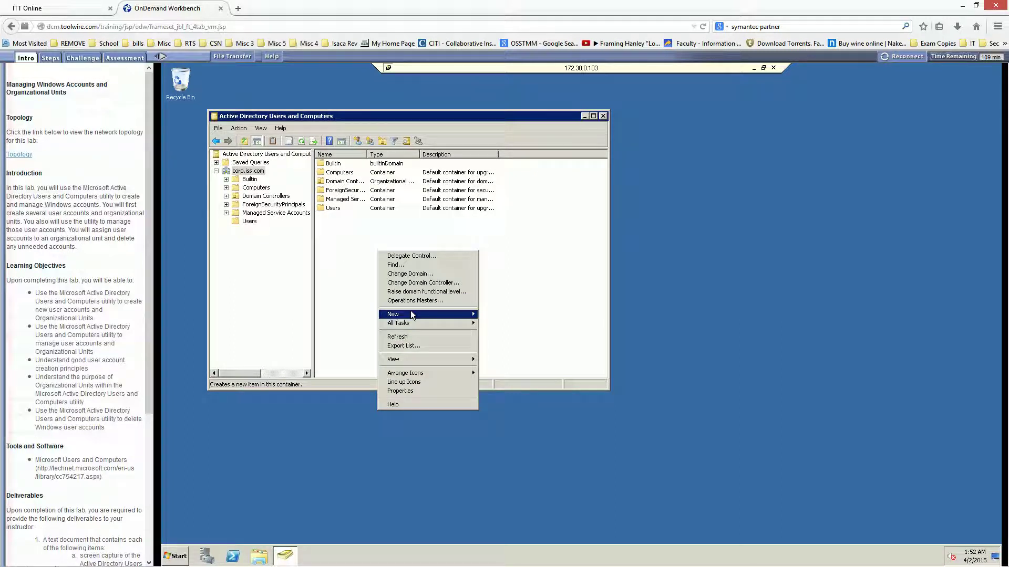
mouse_move(417, 312)
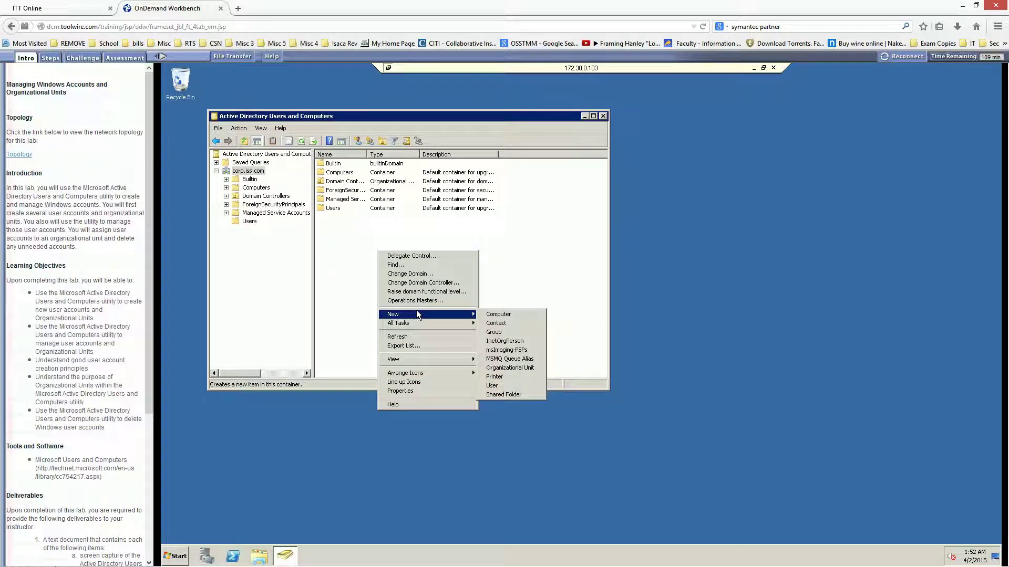
click(509, 368)
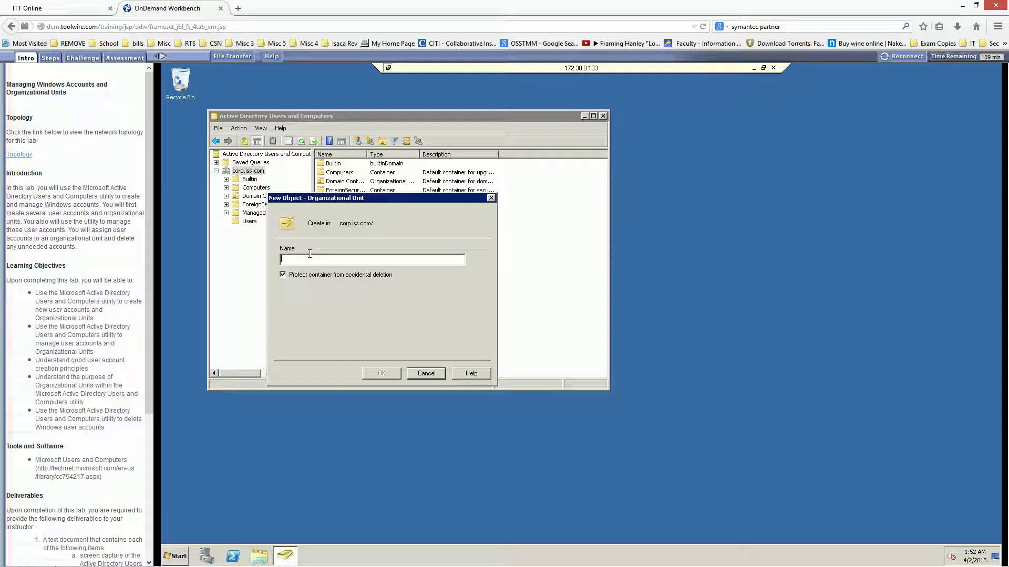
text(students)
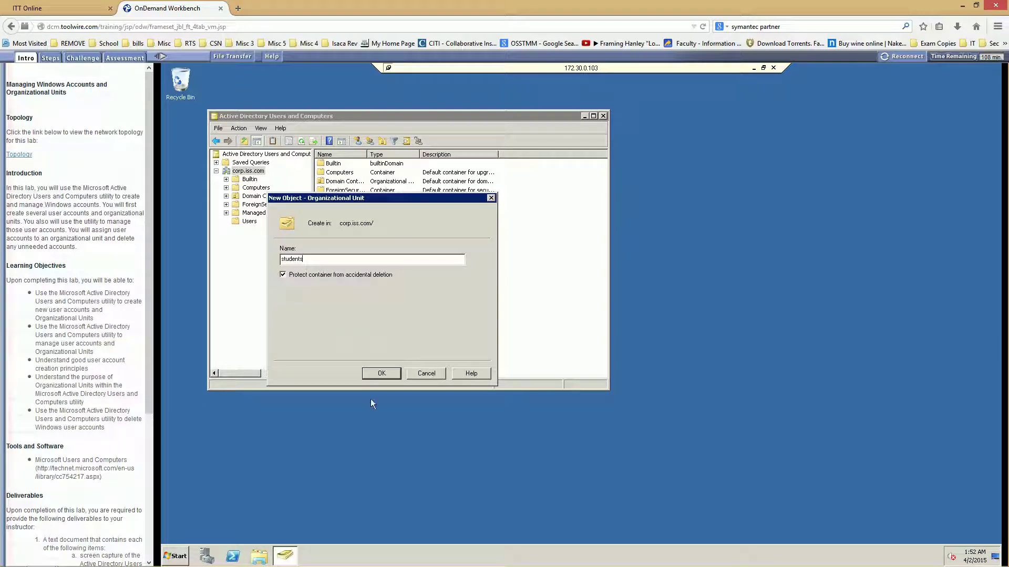
click(380, 372)
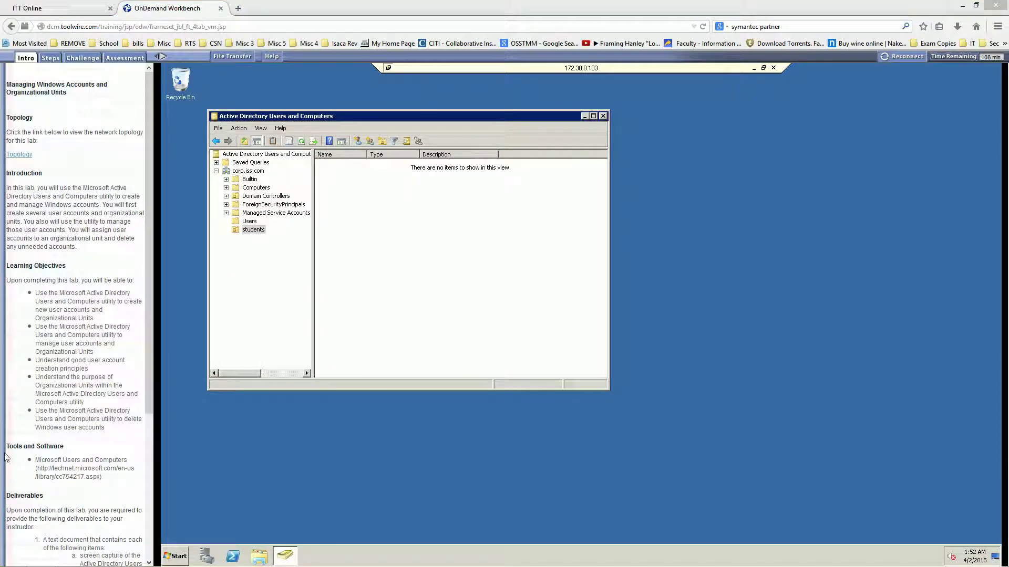
Drag four new user accounts from Users into the students OU, confirming the move warning.
click(251, 221)
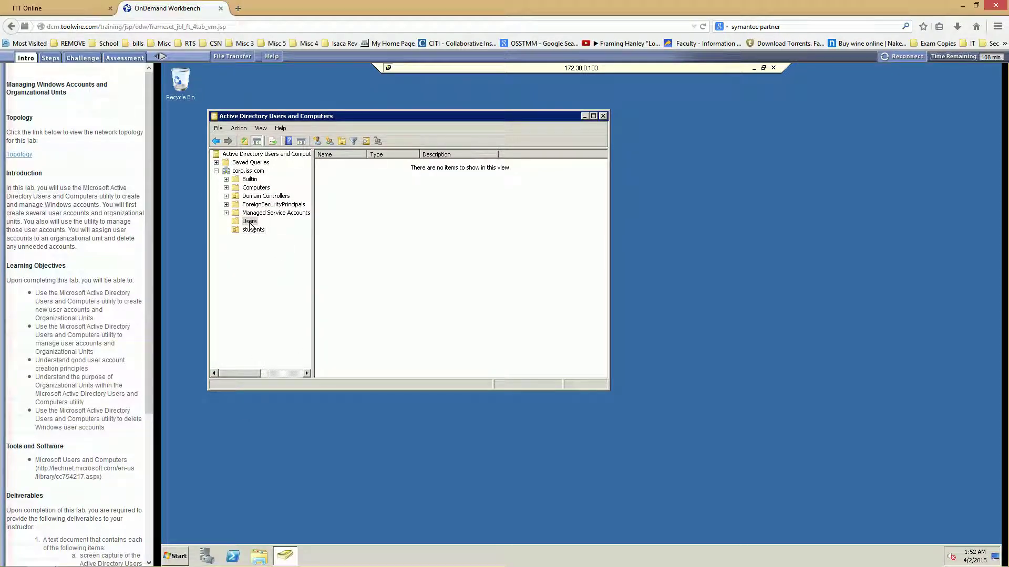
drag(329, 326, 251, 233)
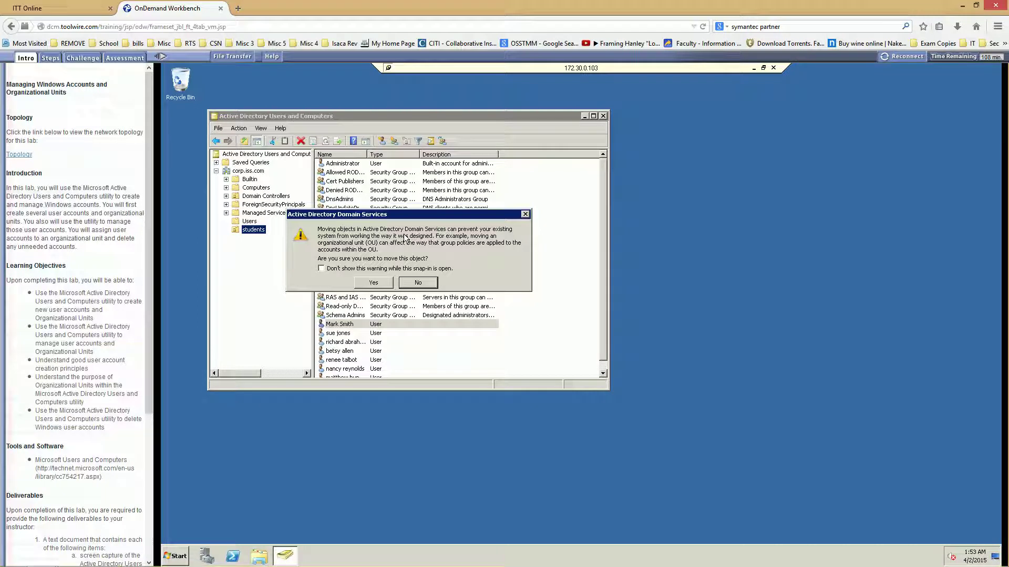
click(395, 270)
click(331, 270)
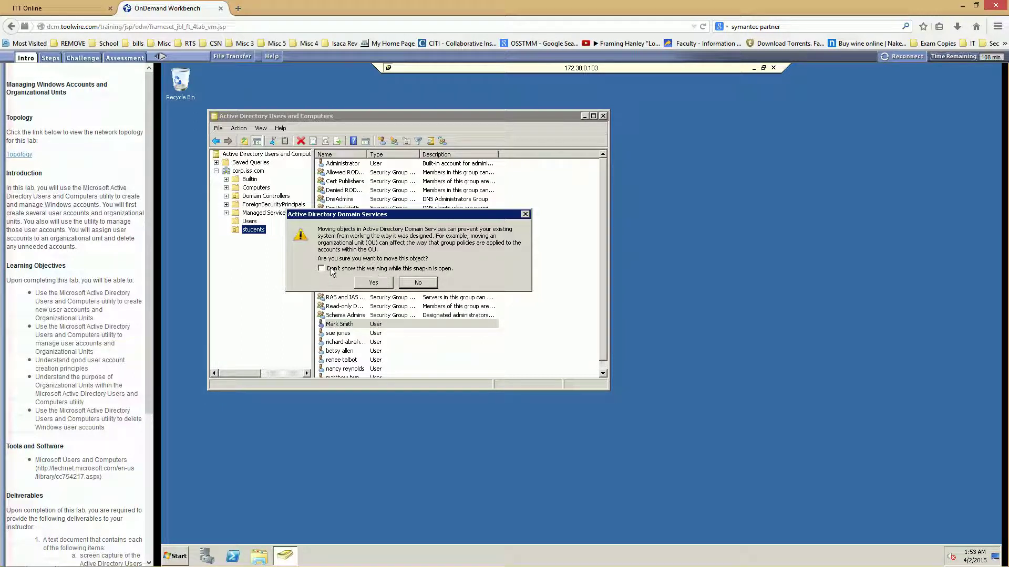
click(366, 282)
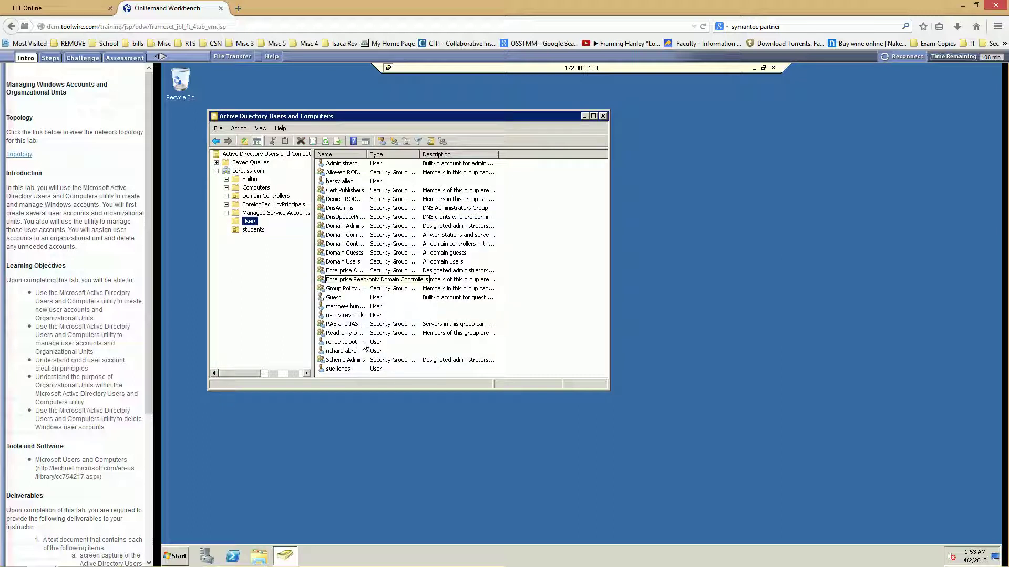
click(333, 368)
drag(333, 368, 253, 234)
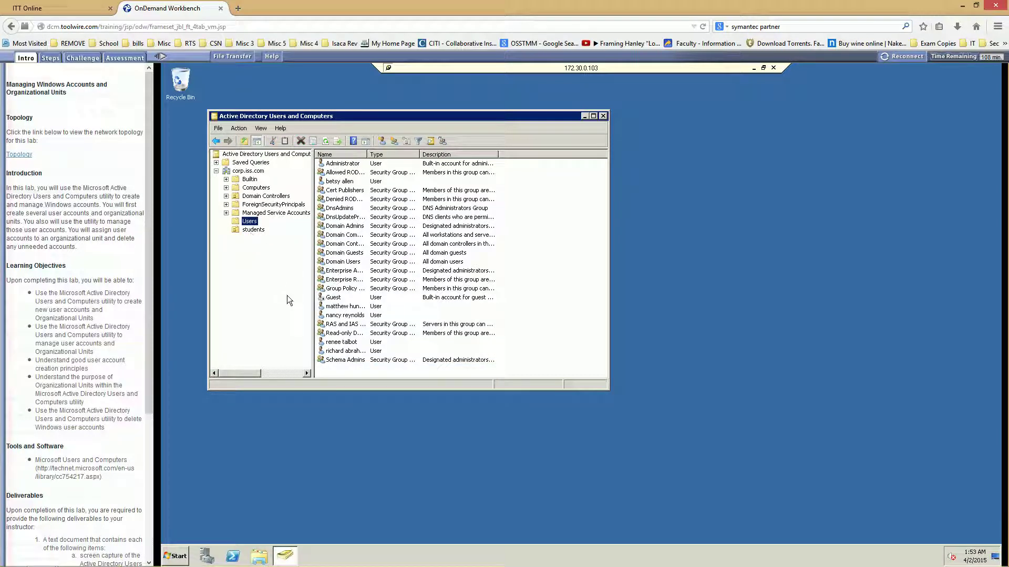
drag(339, 351, 257, 232)
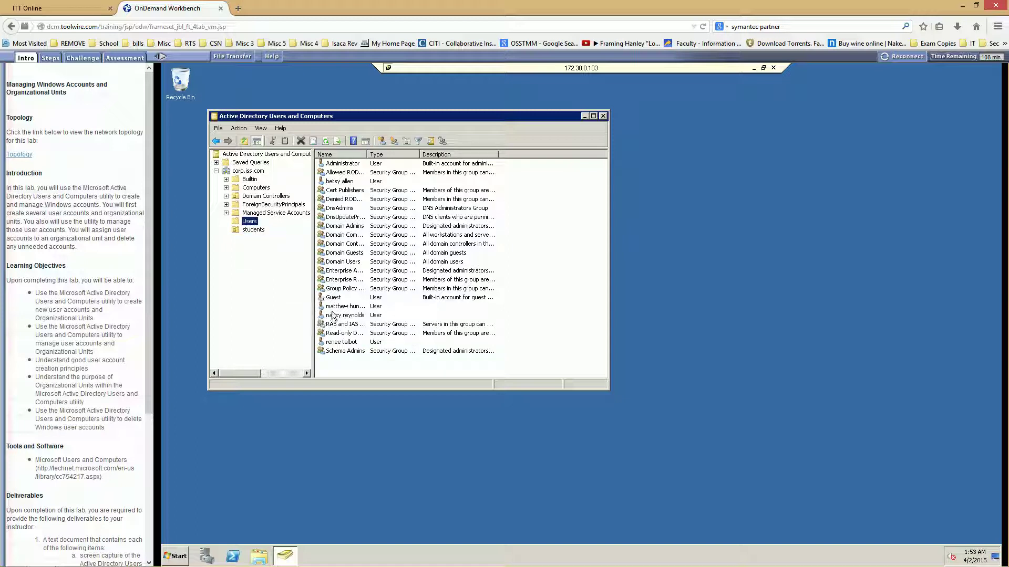
drag(337, 181, 256, 231)
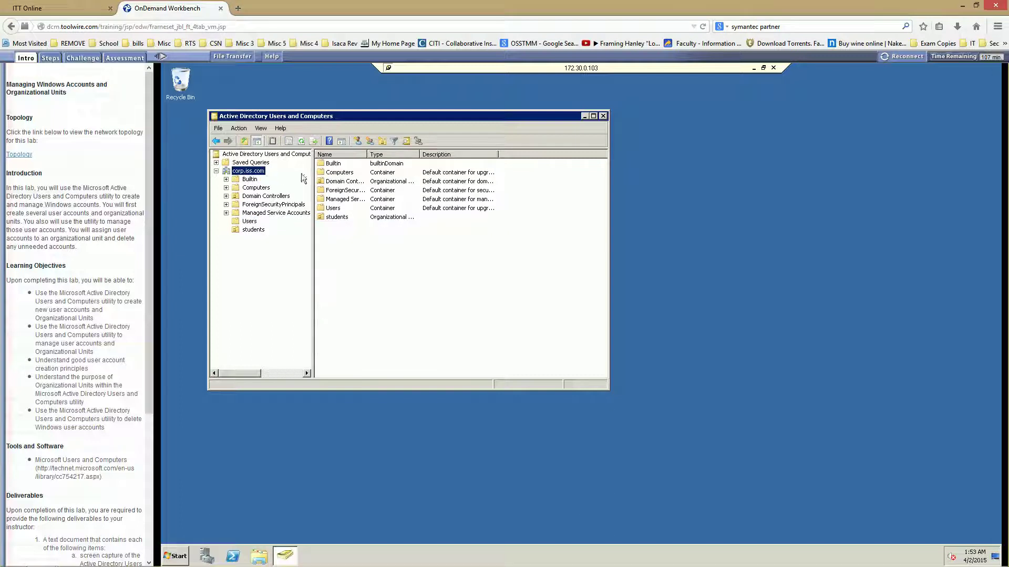
Create a 'faculty' OU and move the three individual user accounts from Users into it.
click(382, 143)
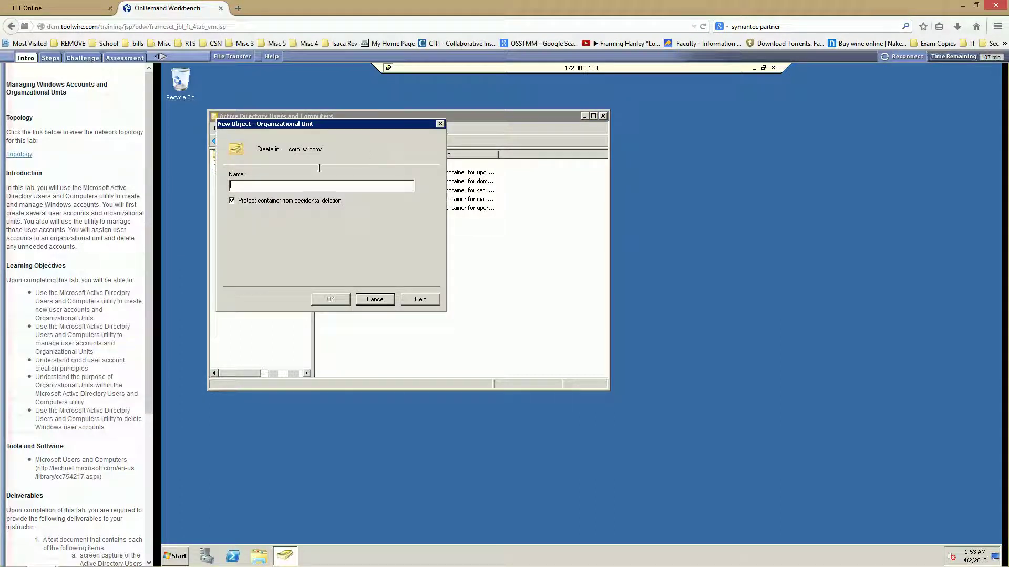
text(faculty)
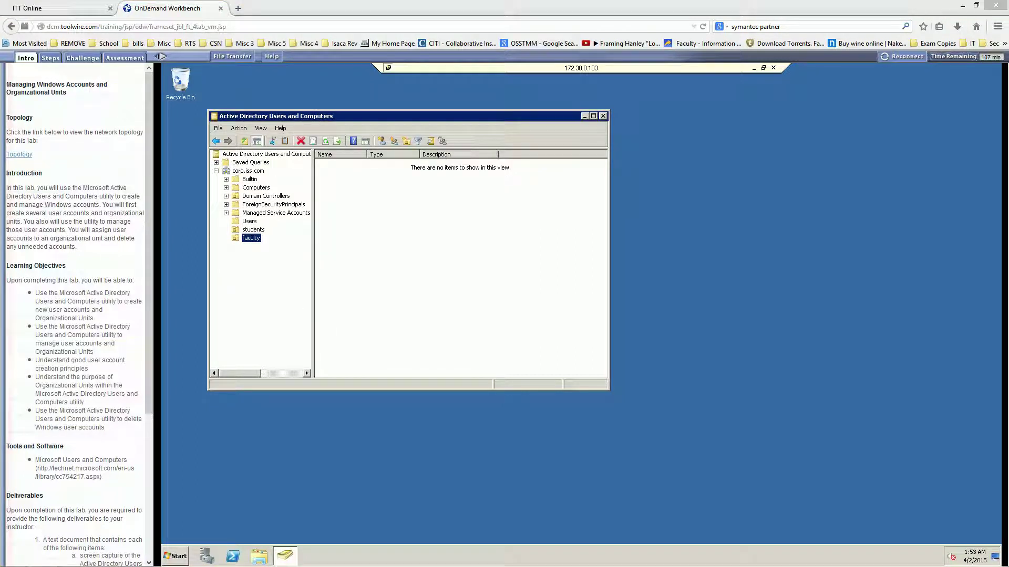
click(249, 221)
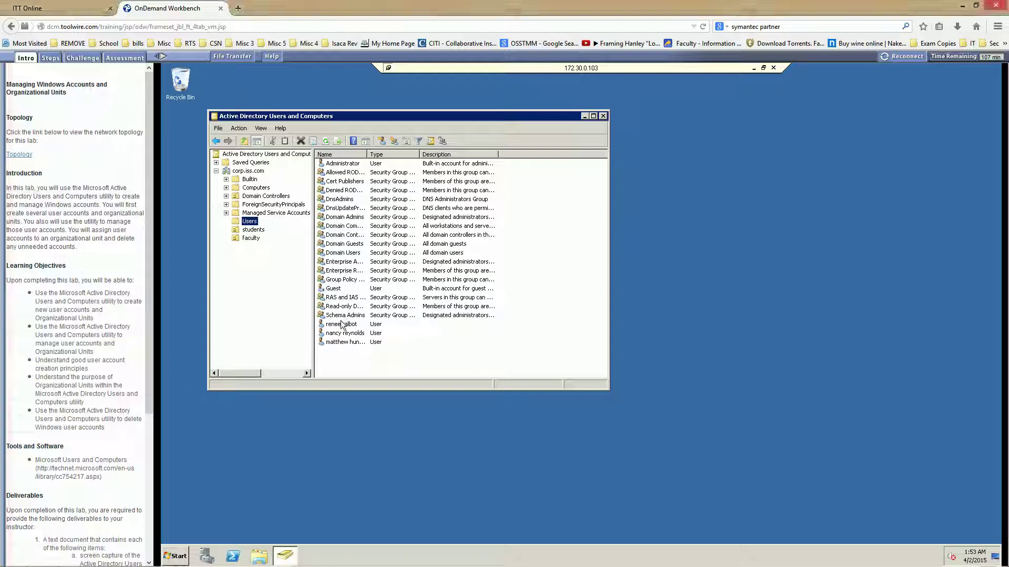
drag(336, 326, 248, 242)
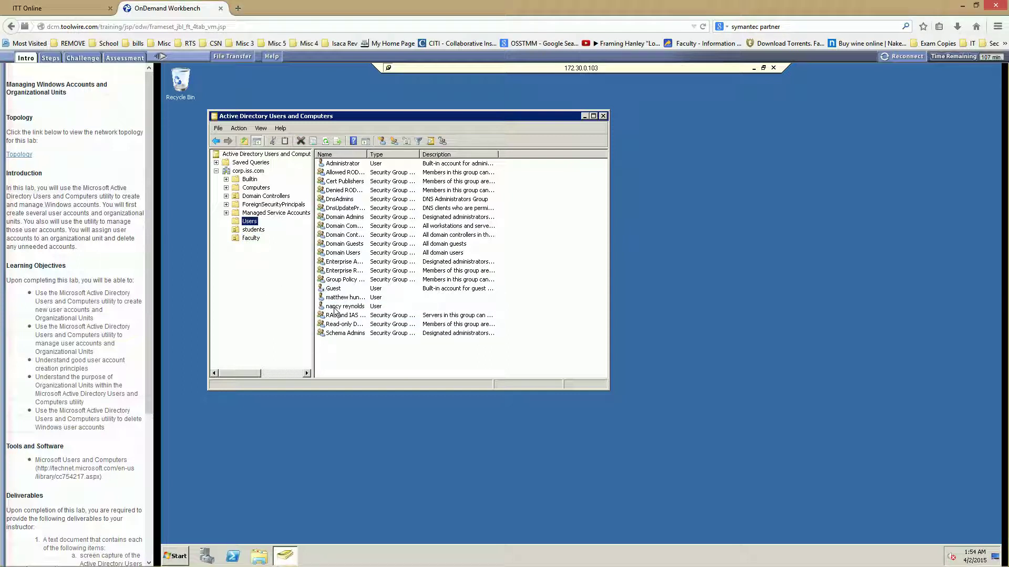
drag(334, 307, 253, 243)
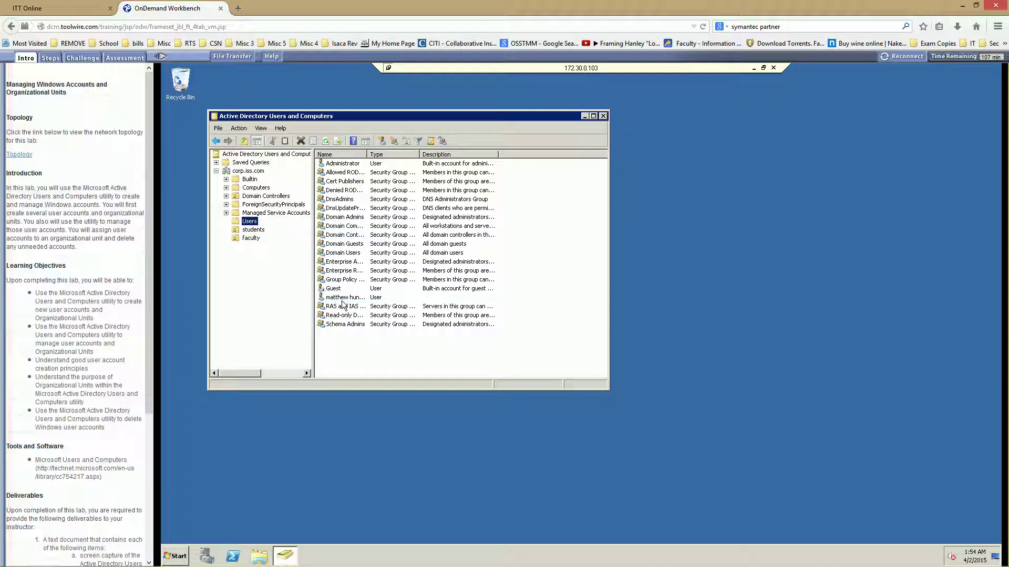
click(342, 299)
drag(342, 305, 253, 242)
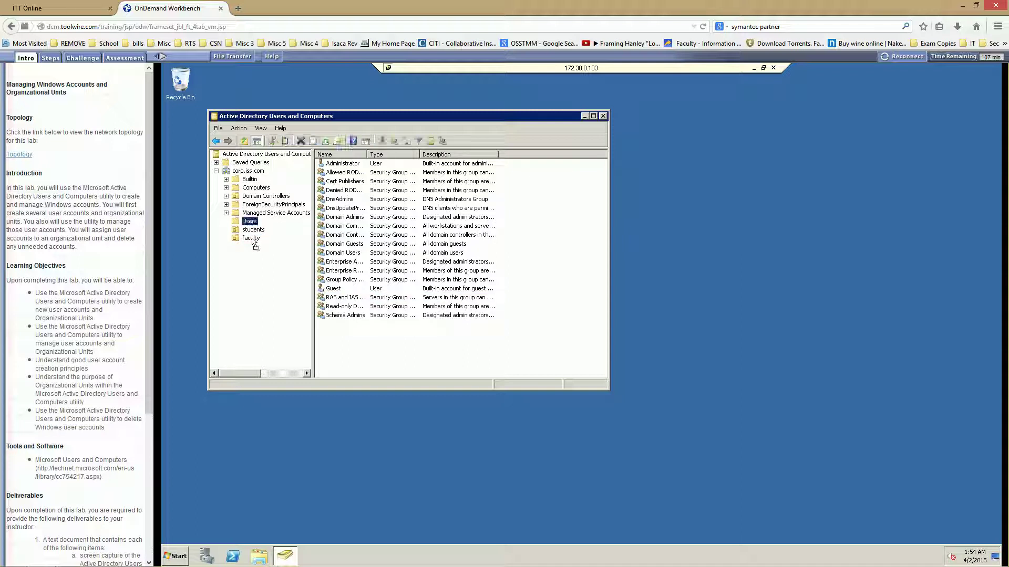
click(339, 345)
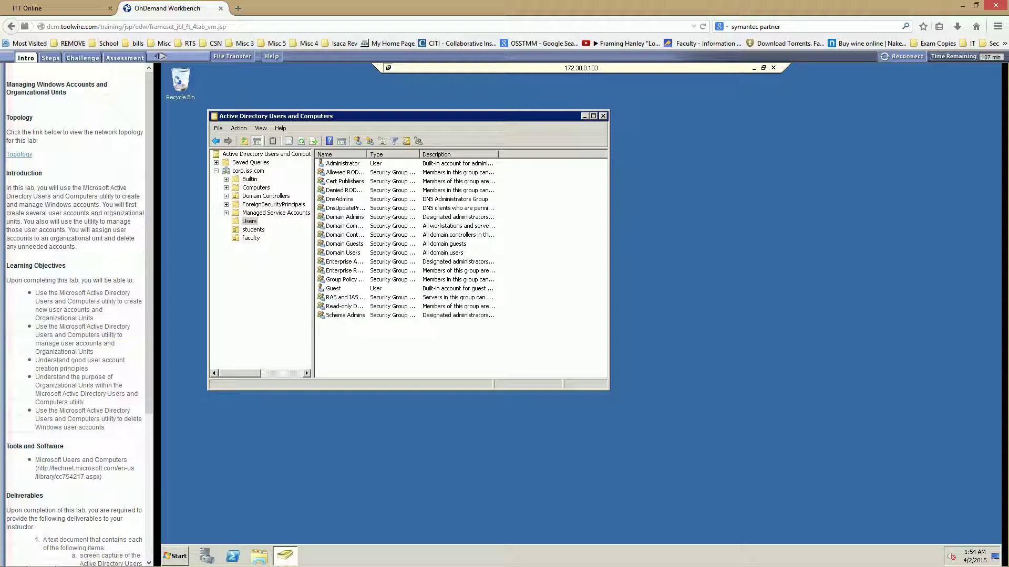
Create user 'student' (first name and logon name 'student') with a password and no forced password change.
click(358, 141)
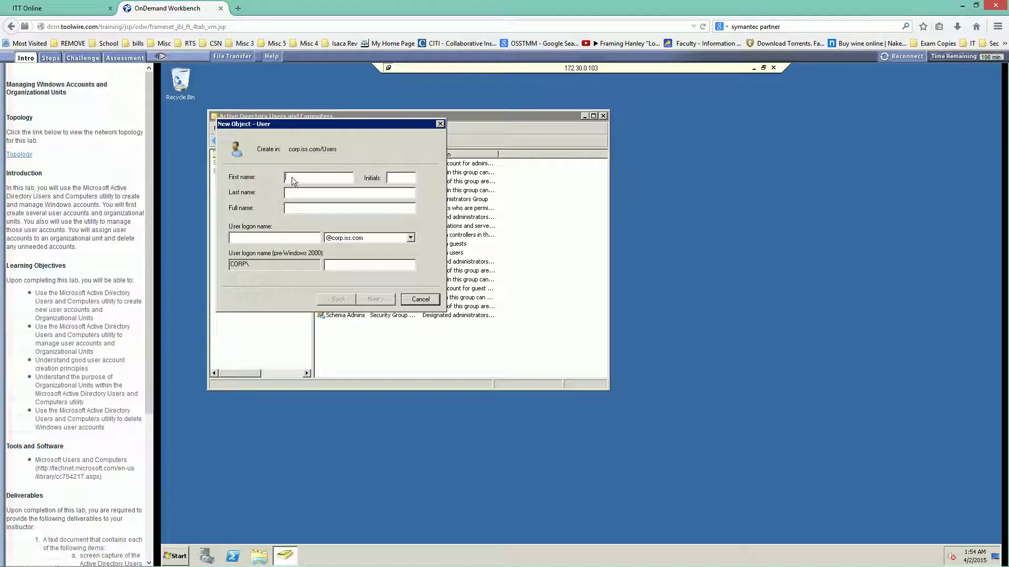
text(student)
click(244, 236)
text(student)
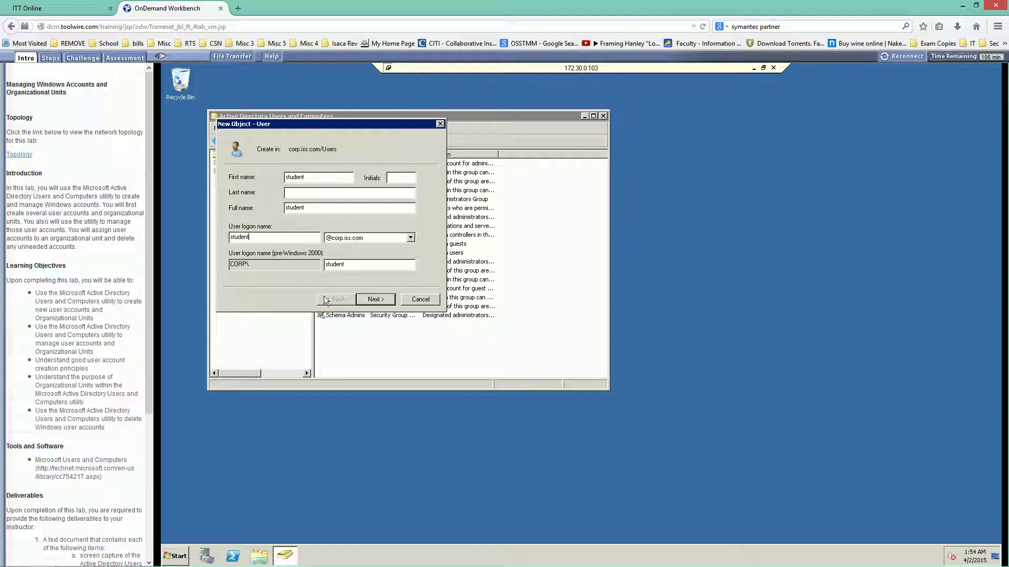
click(376, 301)
click(253, 212)
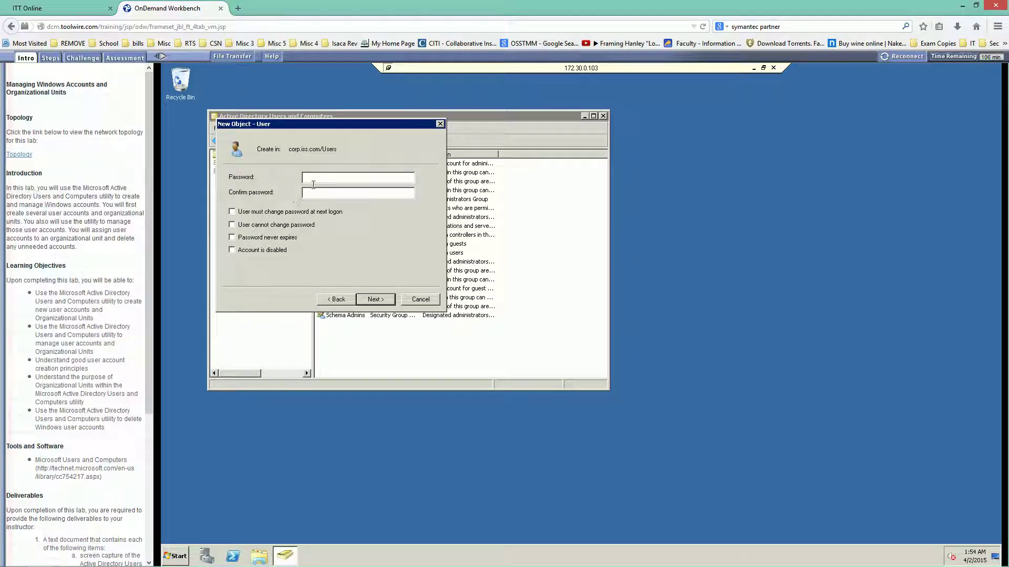
click(319, 177)
text(••••••)
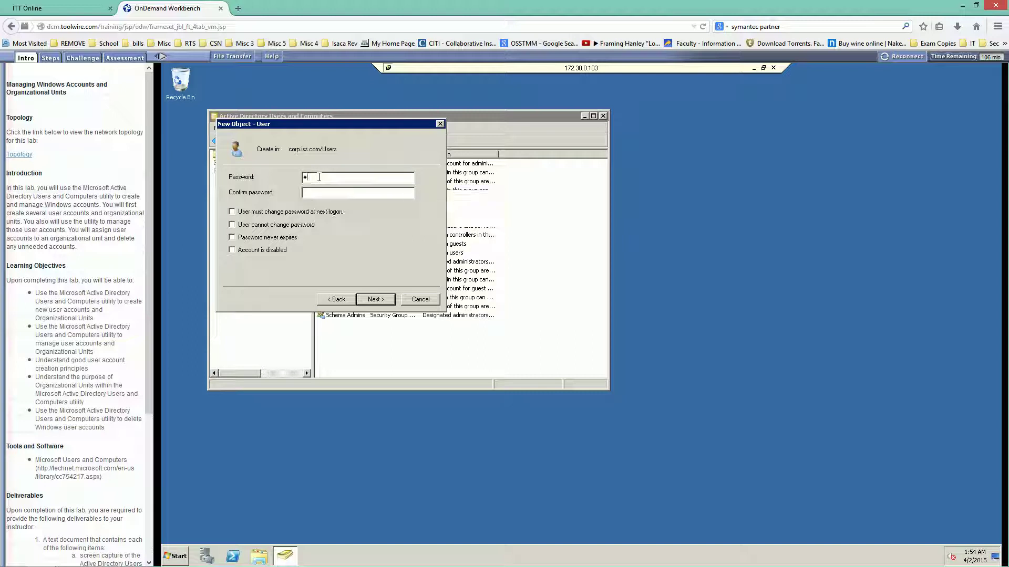
text(•)
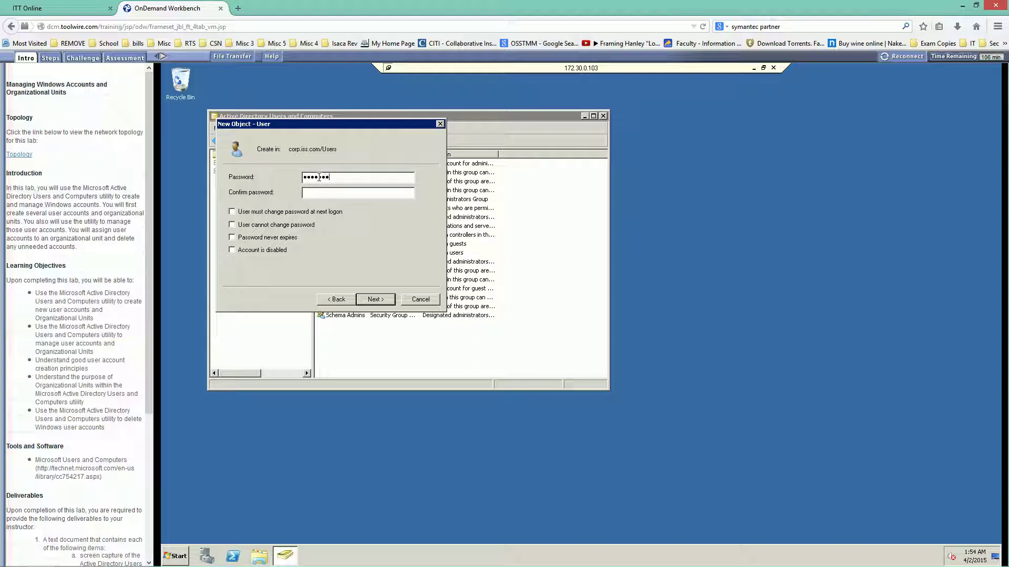
text(•••••••••••••••••••••)
click(372, 301)
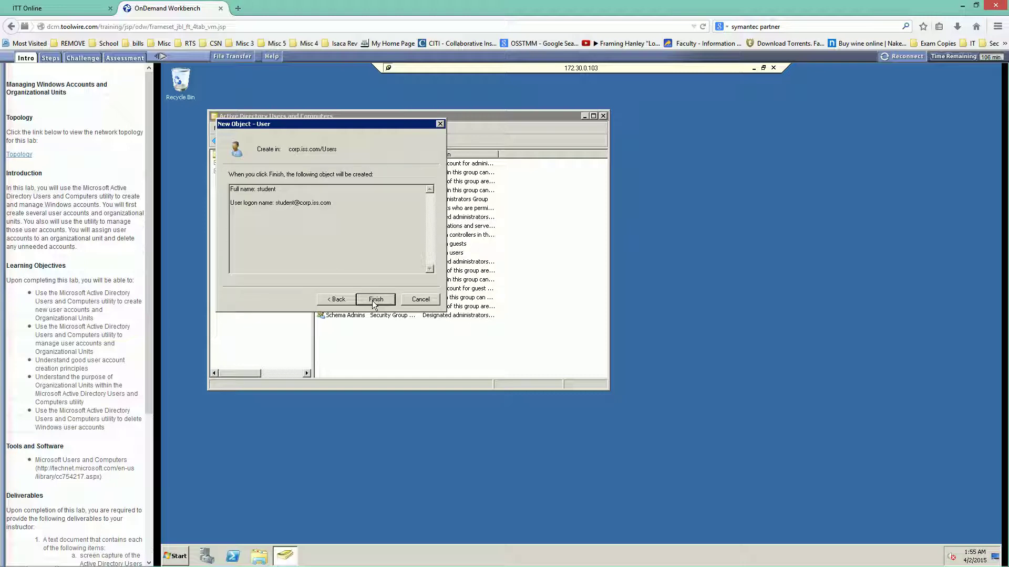
click(372, 301)
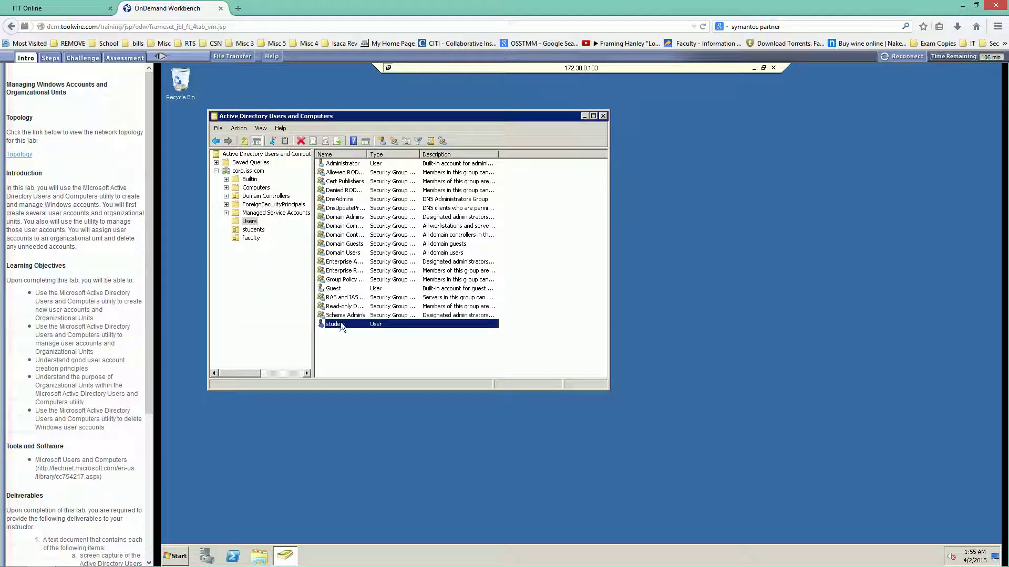
Drag the student account from the Users list onto the Faculty OU.
drag(340, 323, 245, 240)
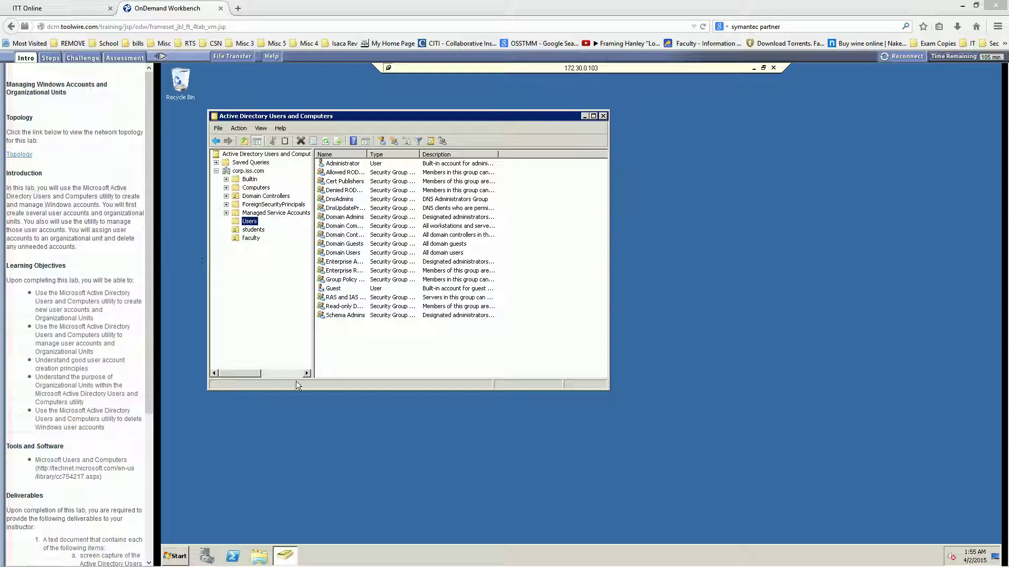
Delete the last user account listed in the students OU and confirm the deletion.
click(254, 231)
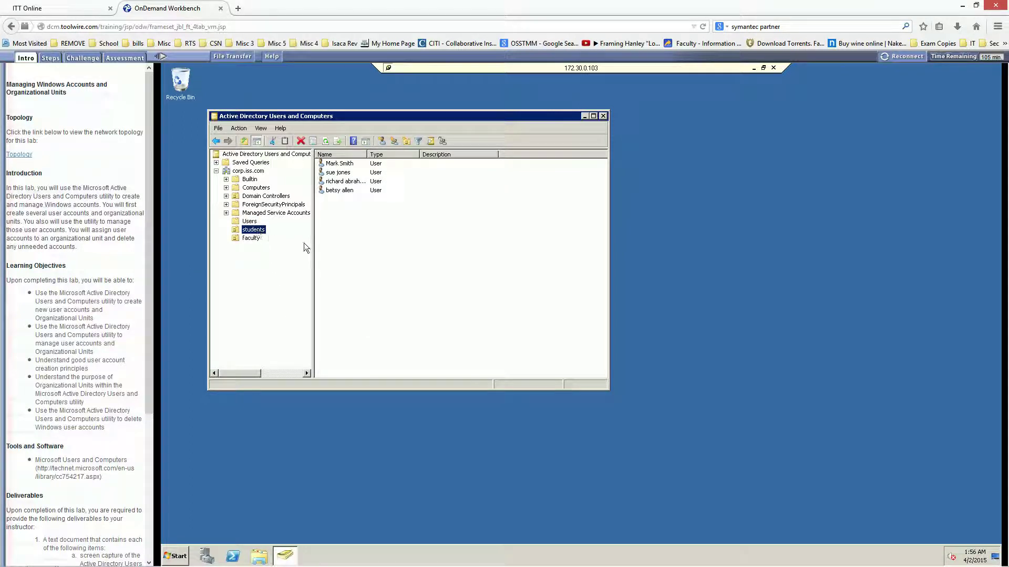
click(328, 182)
click(332, 190)
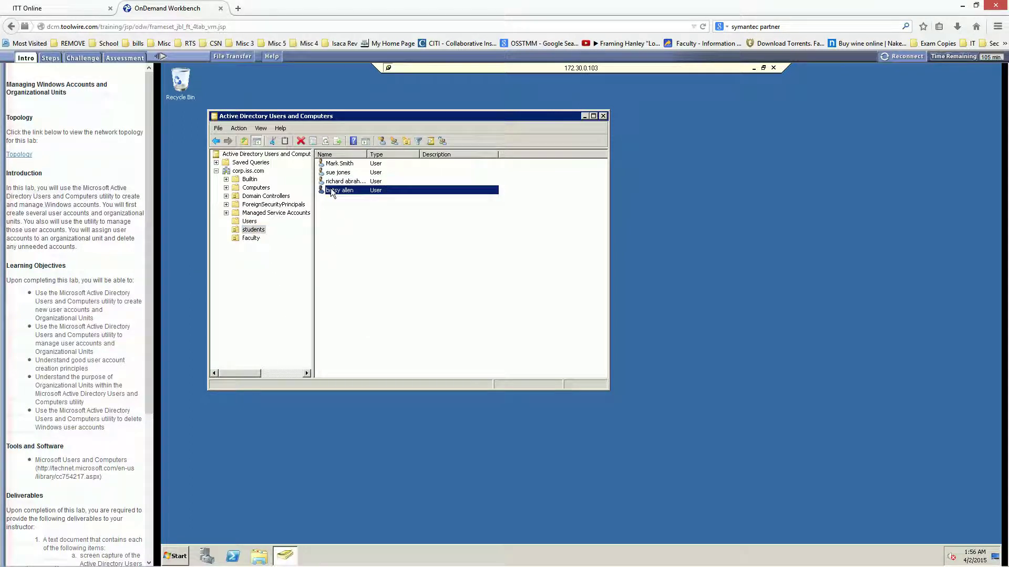
right_click(332, 193)
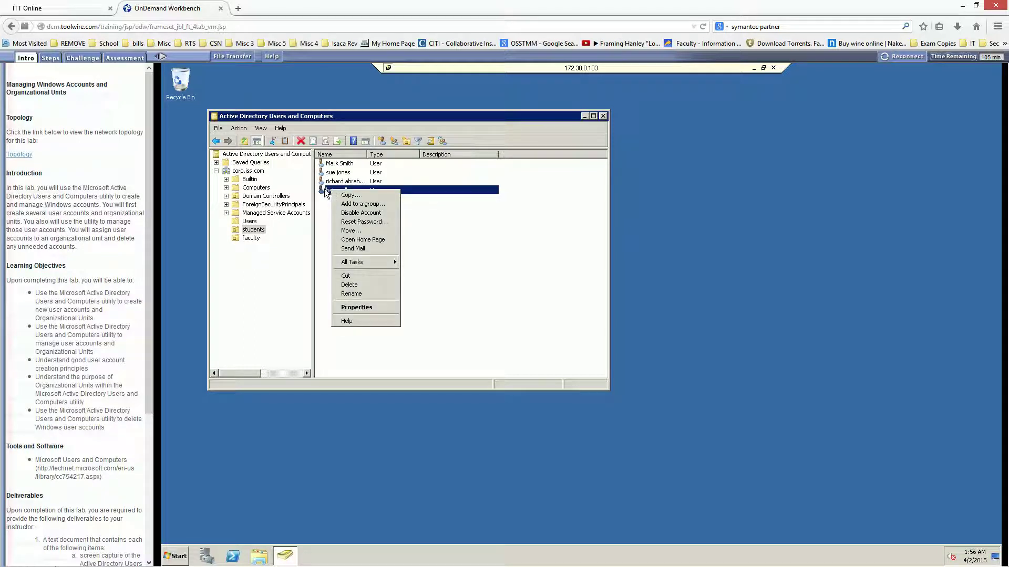
click(324, 209)
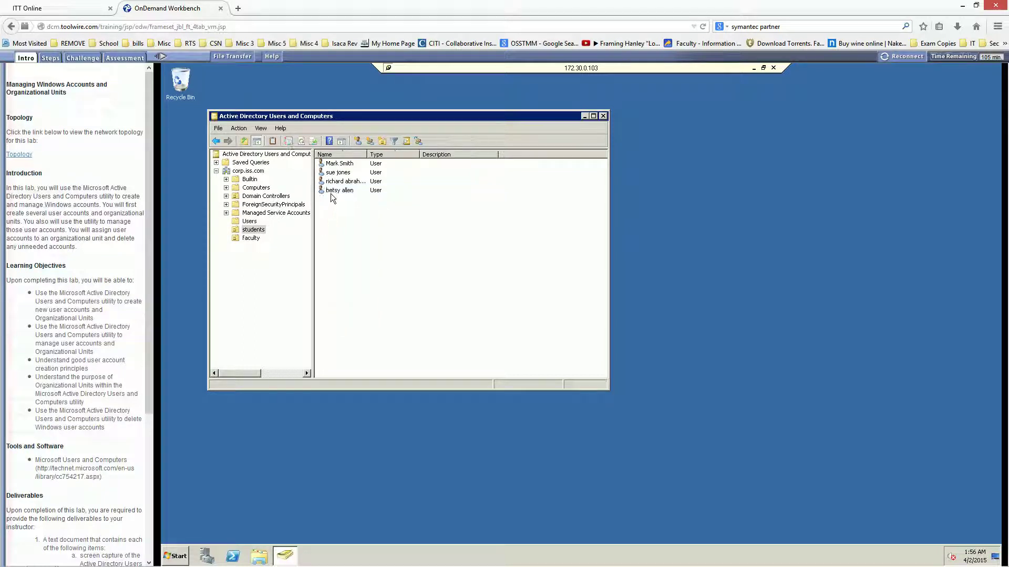
right_click(330, 190)
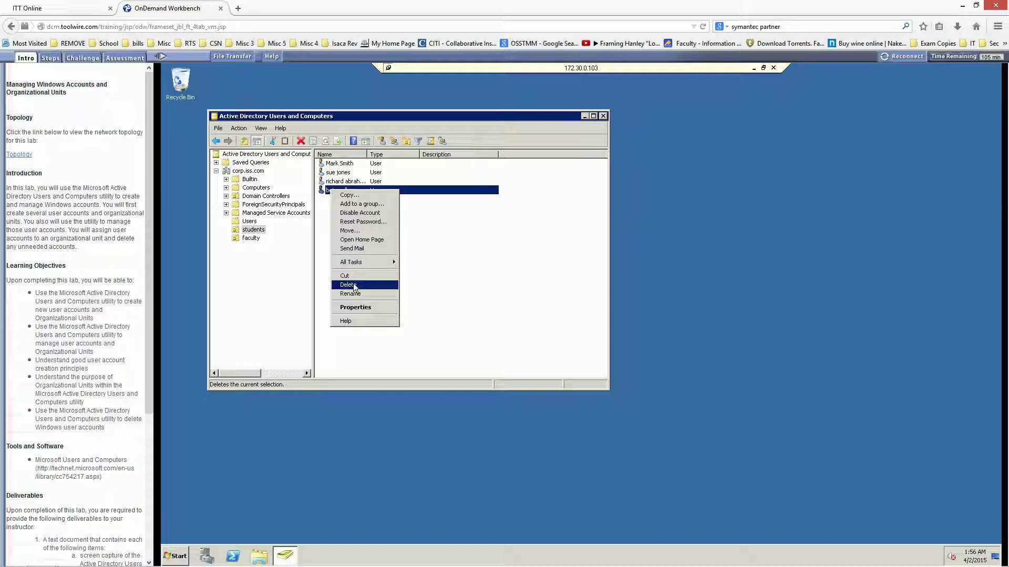
click(354, 286)
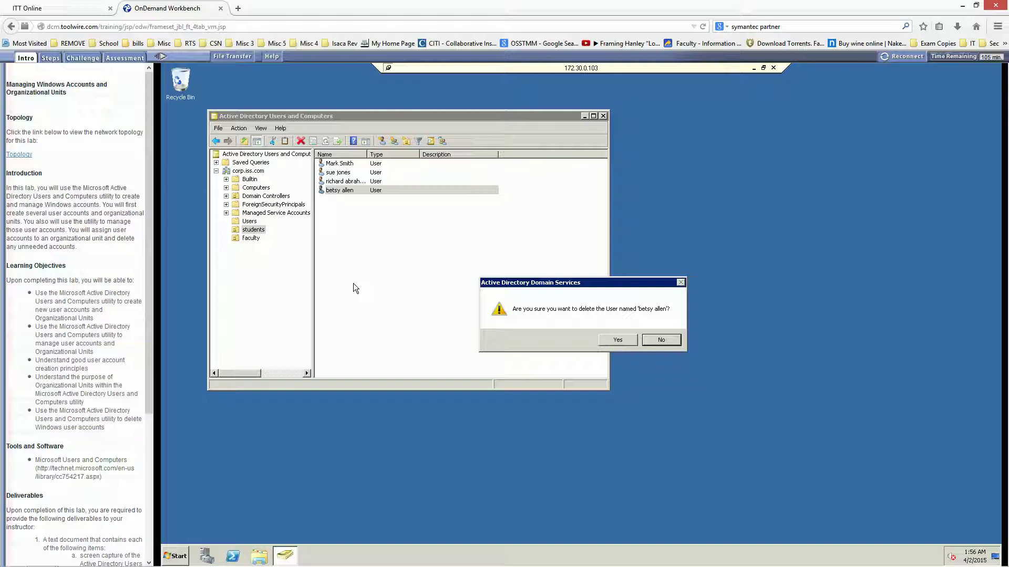
click(617, 340)
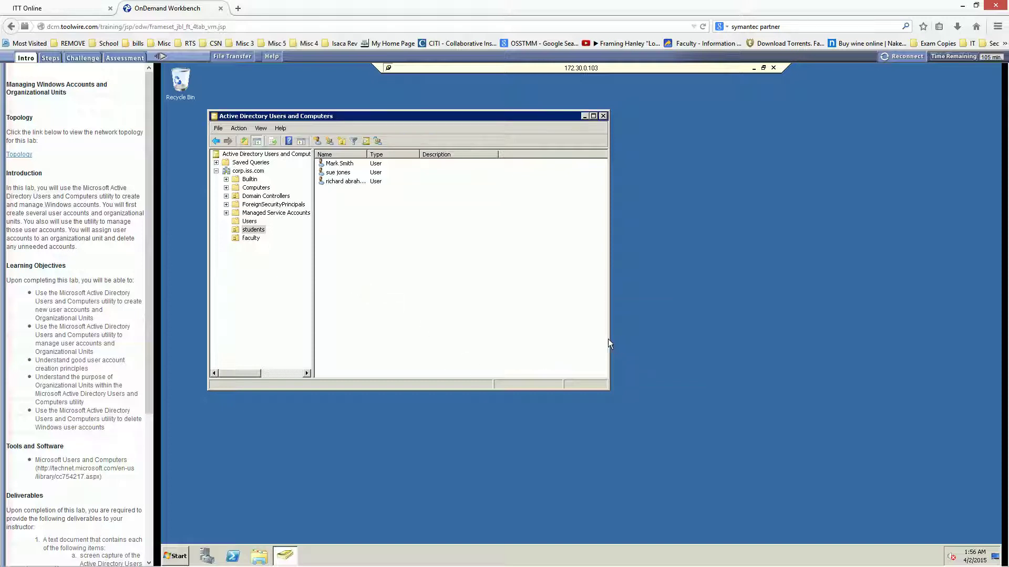
Delete the student account from the Faculty OU and confirm with Yes.
click(250, 240)
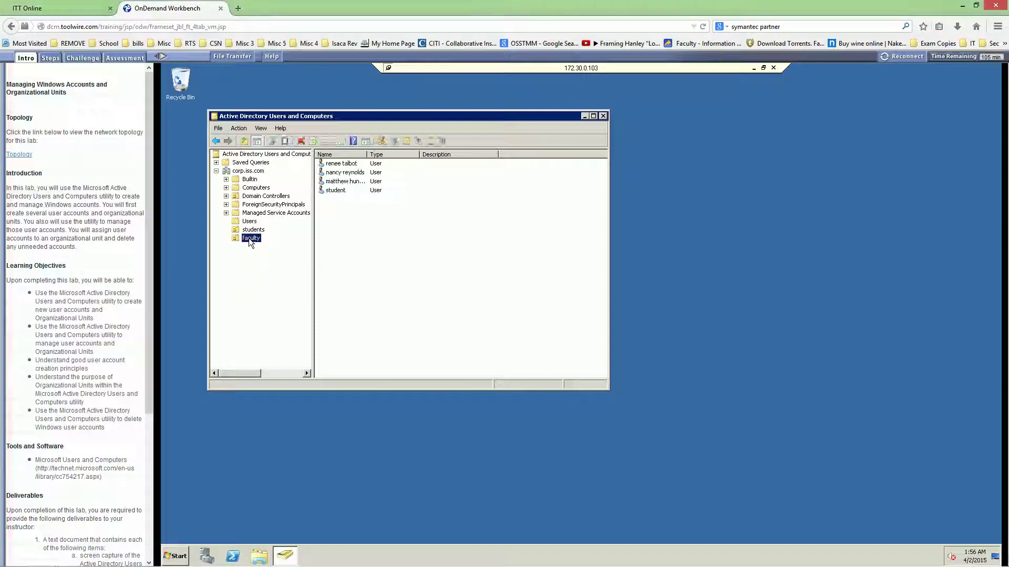
click(338, 191)
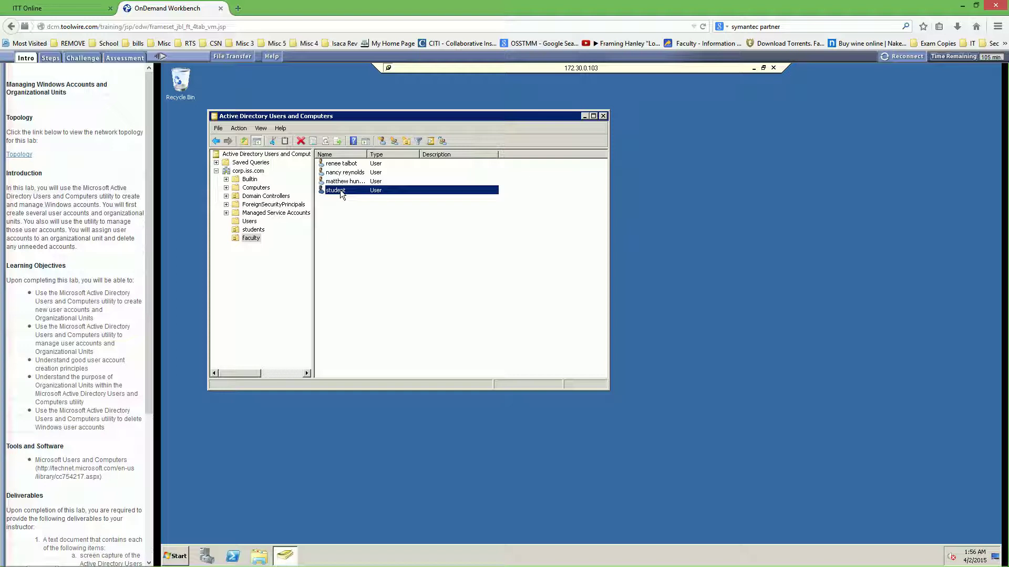
right_click(340, 191)
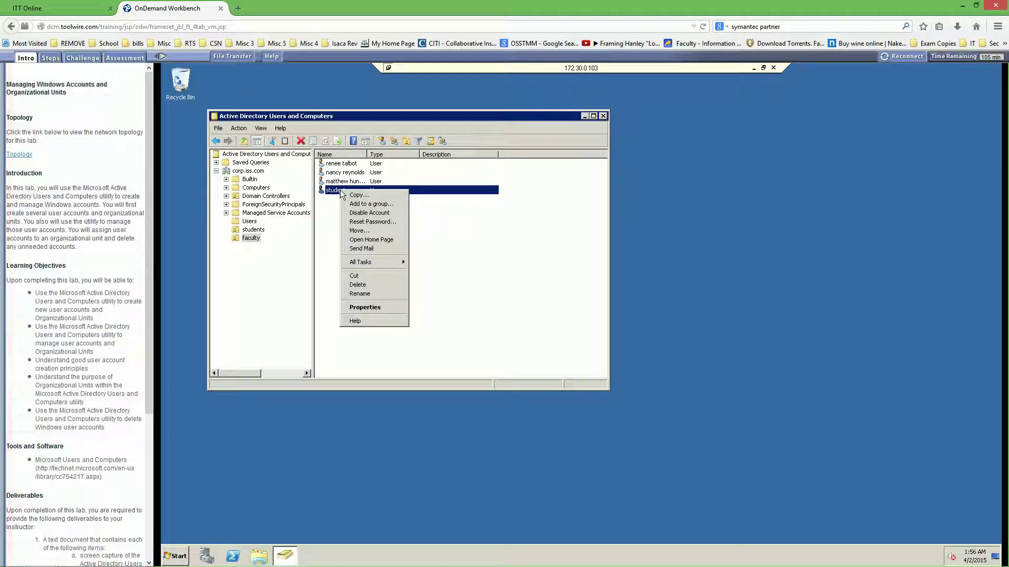
click(358, 285)
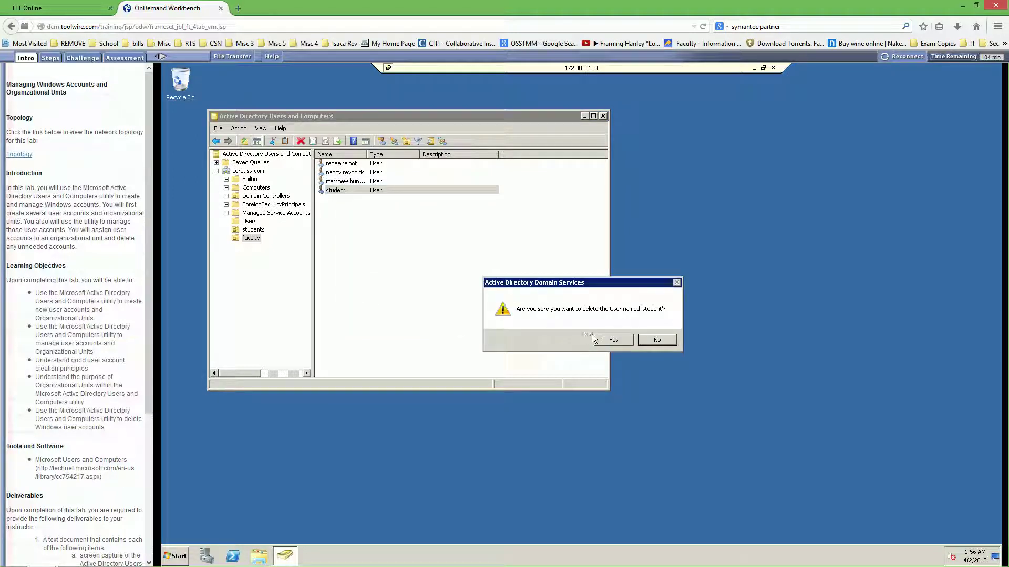
click(613, 340)
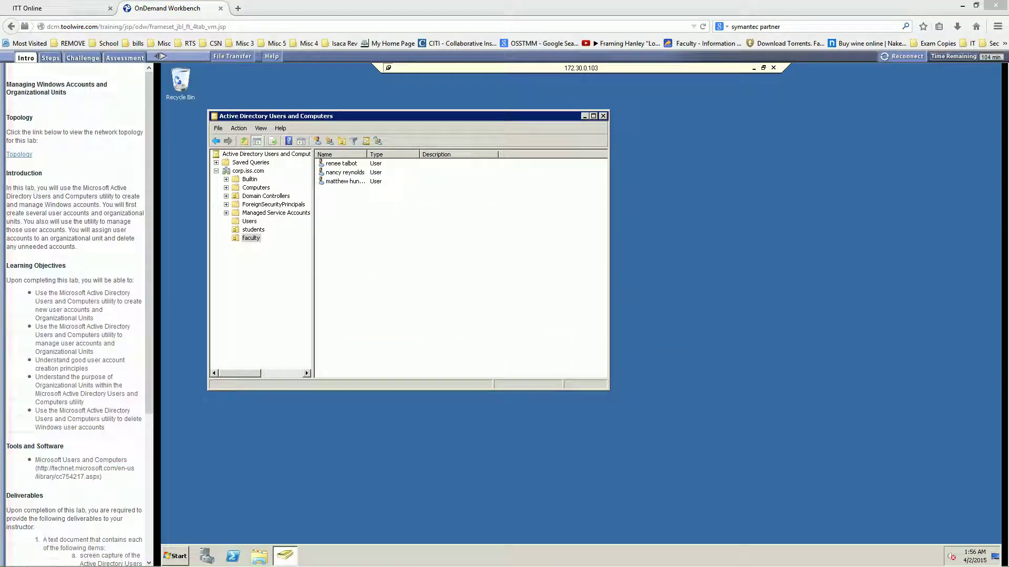